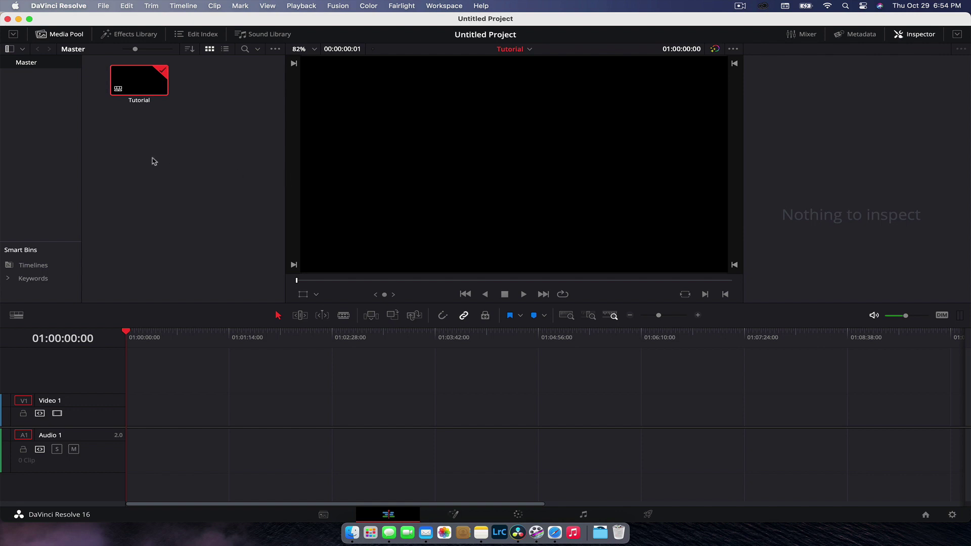
# Create a new Fusion Composition clip in the Media Pool and place it on Video 1
pyautogui.rightClick(145, 221)
pyautogui.click(200, 261)
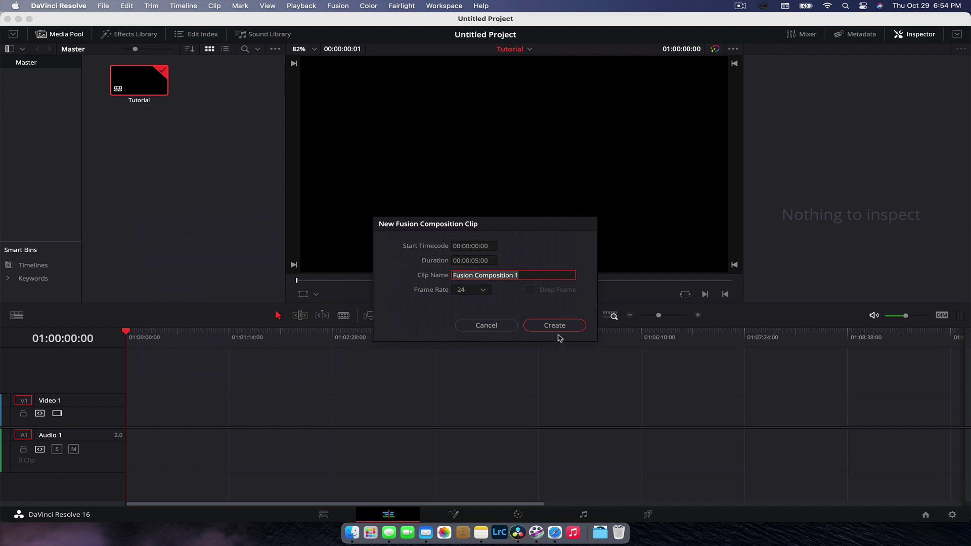
pyautogui.click(557, 328)
pyautogui.moveTo(139, 81); pyautogui.dragTo(125, 423)
# On the Fusion page, reposition MediaOut1 and add a Background node to the node graph
pyautogui.click(466, 516)
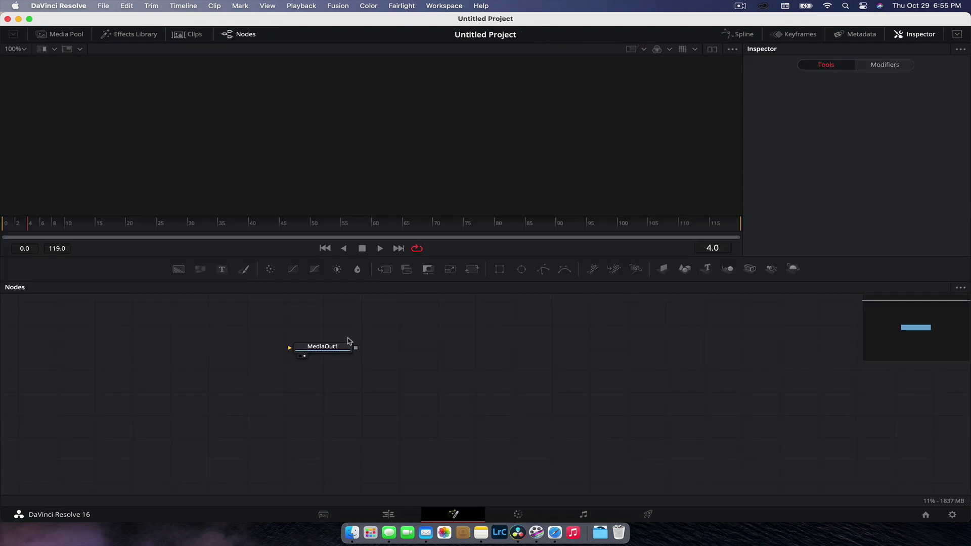
pyautogui.moveTo(349, 342); pyautogui.dragTo(527, 411)
pyautogui.moveTo(177, 276); pyautogui.dragTo(556, 423)
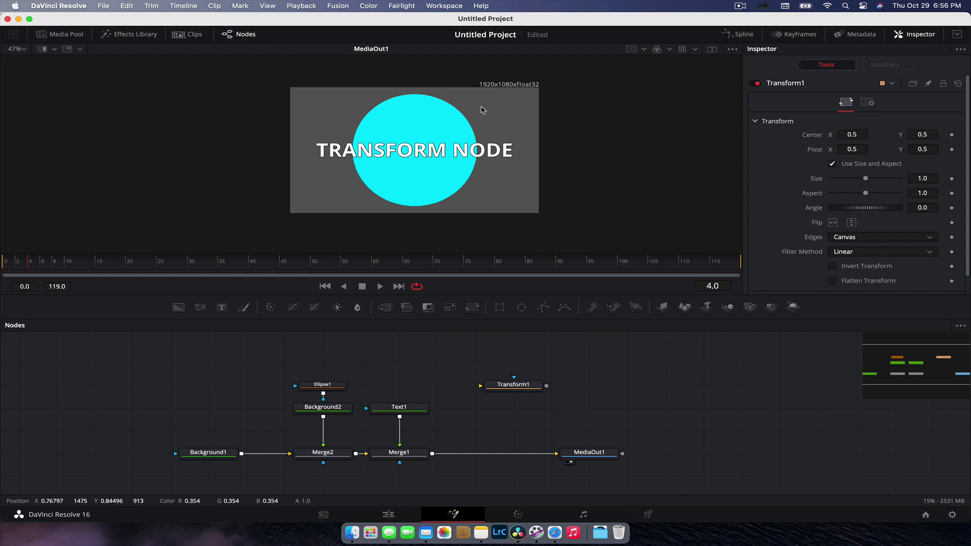
# Move Transform1 down beside Text1, expand the Inspector, and scrub then reset Center X to 0.5
pyautogui.moveTo(531, 396); pyautogui.dragTo(531, 418)
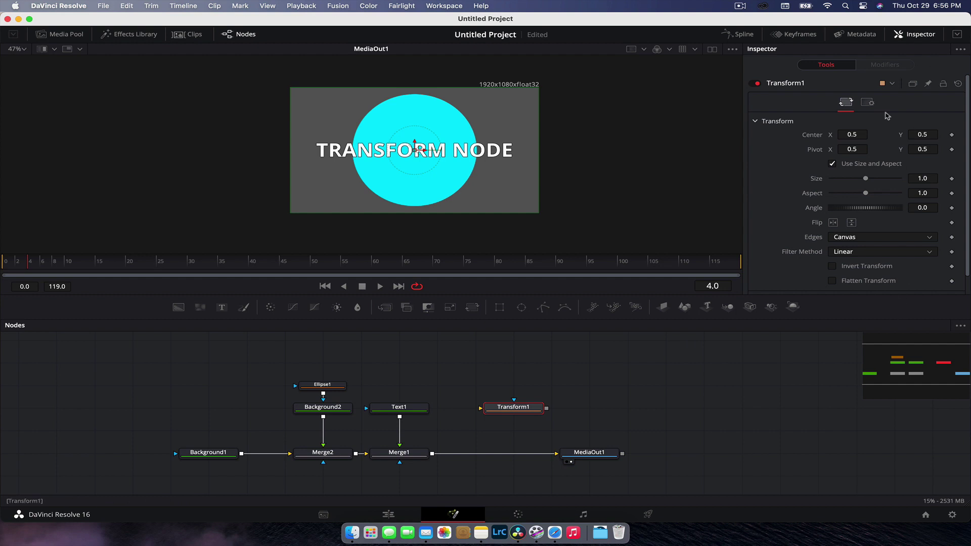
pyautogui.click(957, 34)
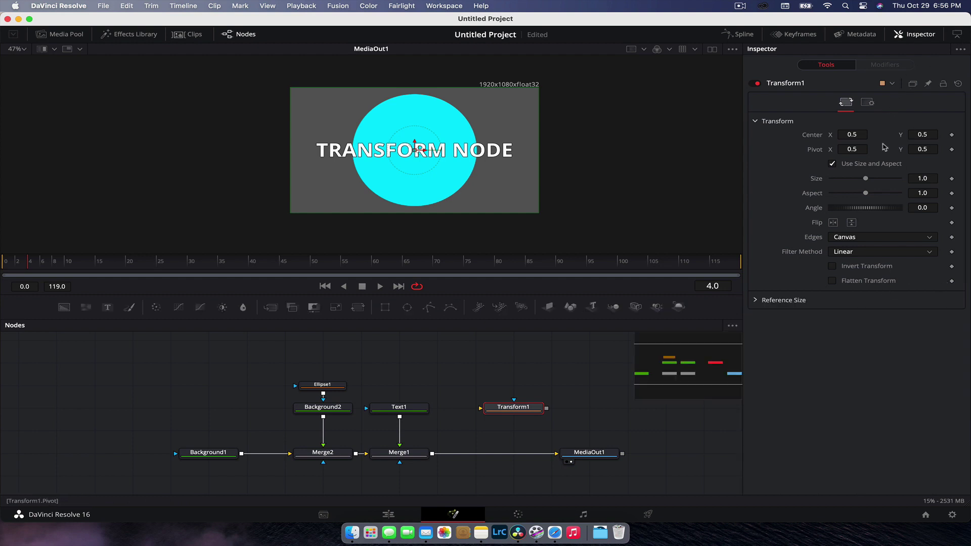
pyautogui.moveTo(861, 136); pyautogui.dragTo(830, 140)
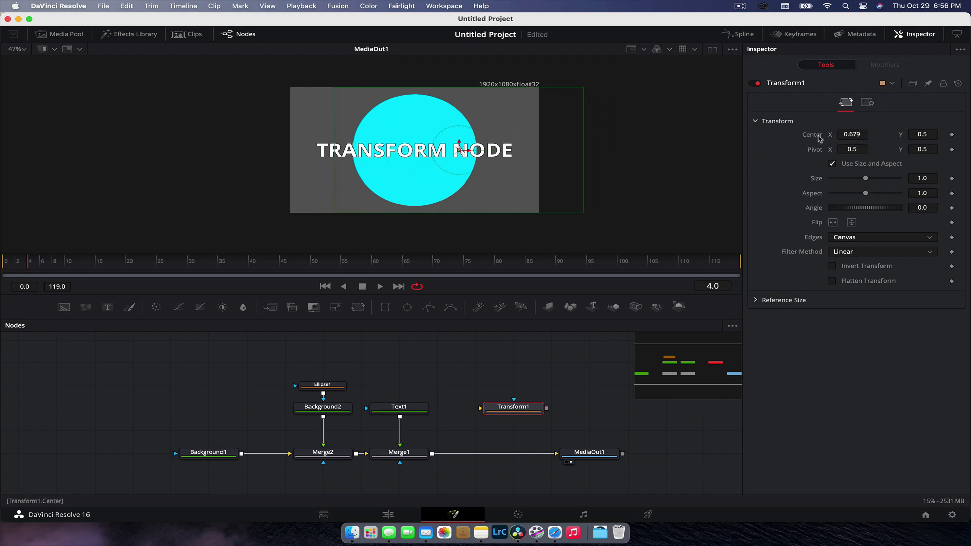
pyautogui.doubleClick(813, 135)
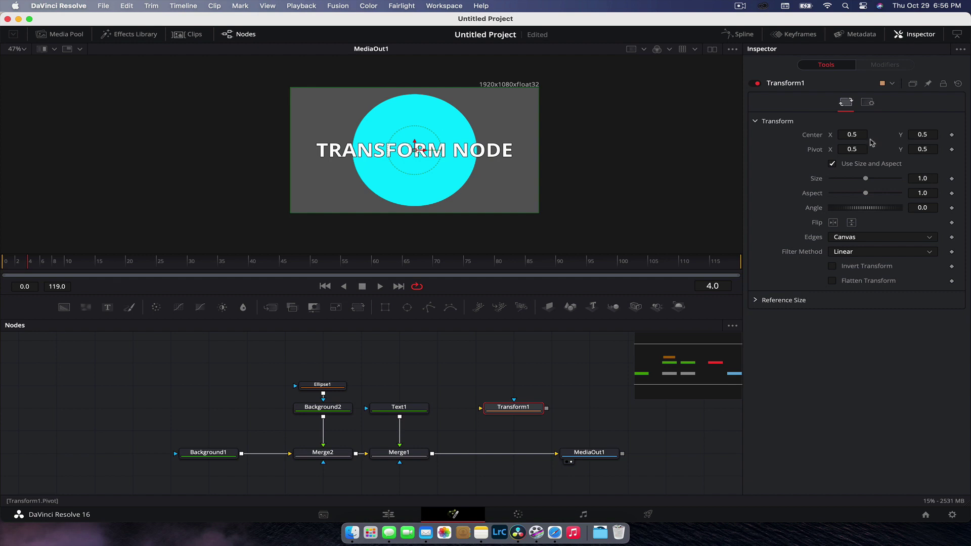
pyautogui.moveTo(856, 136); pyautogui.dragTo(833, 139)
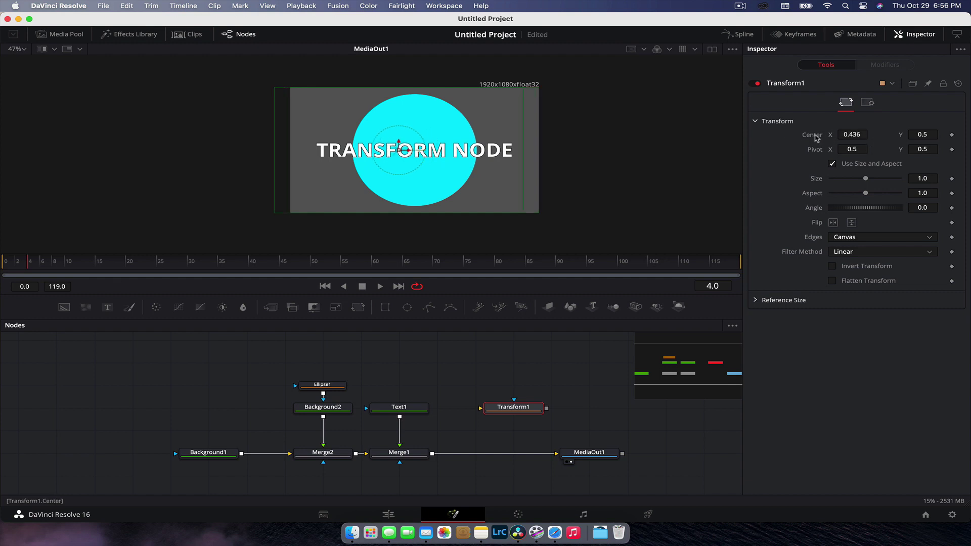
pyautogui.doubleClick(816, 138)
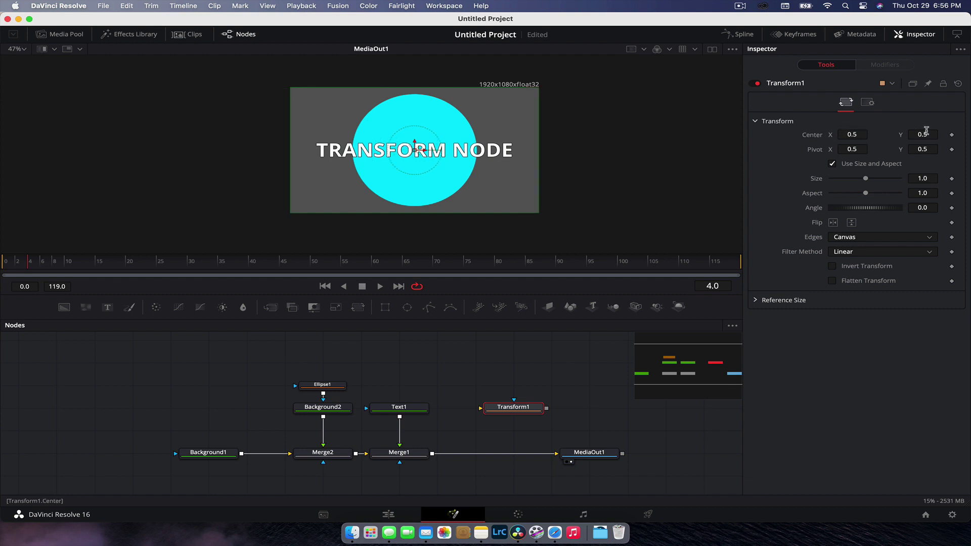
# Scrub Pivot, Size and Angle, then reset Pivot 0.5, Size 1.0, Aspect 1.0, Angle 0
pyautogui.moveTo(851, 150); pyautogui.dragTo(923, 150)
pyautogui.doubleClick(814, 151)
pyautogui.moveTo(867, 179)
pyautogui.mouseDown()
pyautogui.moveTo(856, 196)
pyautogui.moveTo(869, 196)
pyautogui.moveTo(852, 196)
pyautogui.moveTo(866, 196)
pyautogui.mouseUp()
pyautogui.doubleClick(820, 179)
pyautogui.doubleClick(812, 194)
pyautogui.moveTo(843, 210)
pyautogui.mouseDown()
pyautogui.moveTo(874, 210)
pyautogui.moveTo(829, 210)
pyautogui.mouseUp()
pyautogui.doubleClick(814, 208)
pyautogui.click(862, 239)
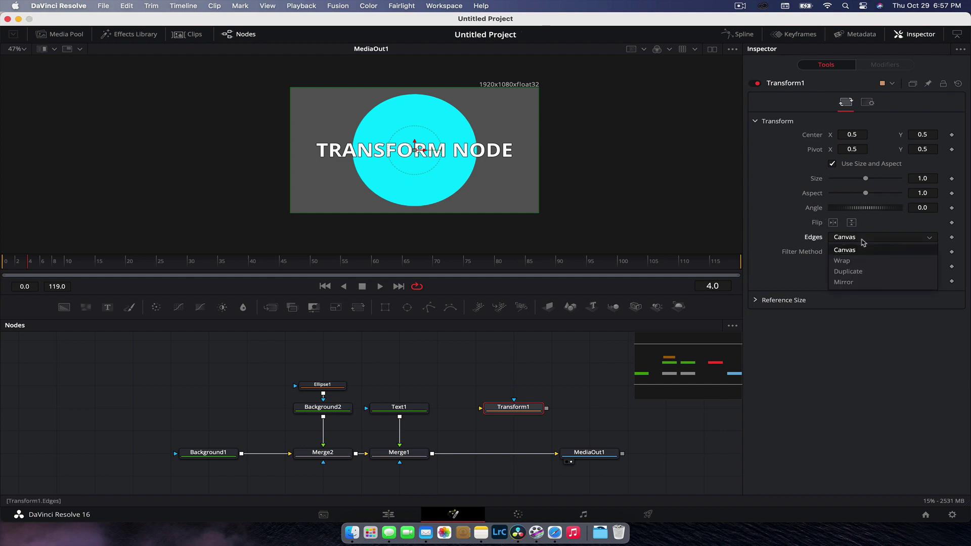
pyautogui.click(862, 239)
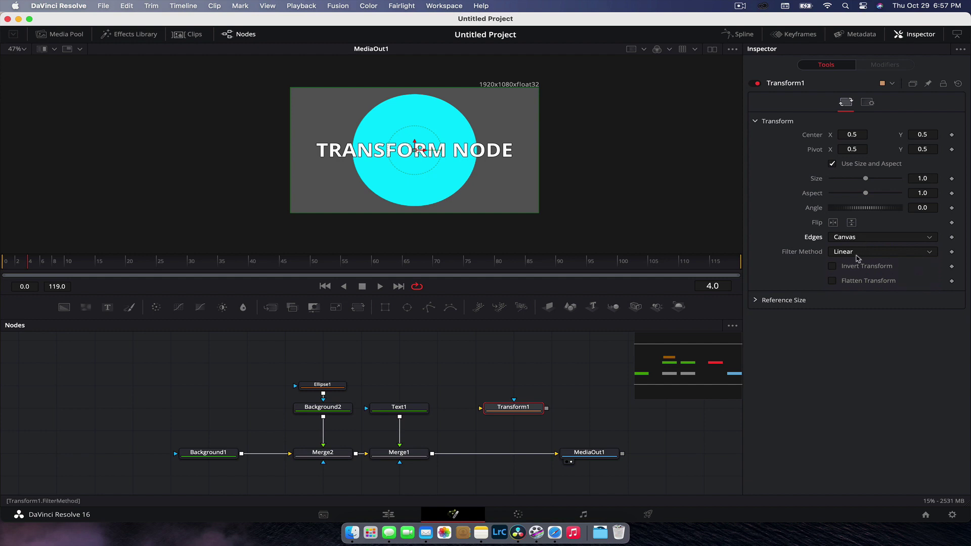
pyautogui.click(756, 301)
pyautogui.click(756, 301)
pyautogui.click(869, 103)
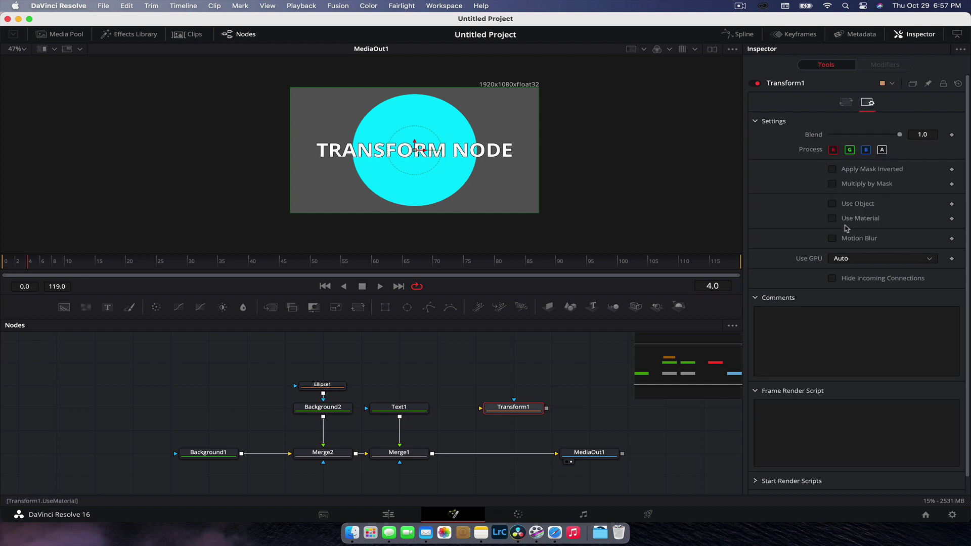
pyautogui.click(846, 103)
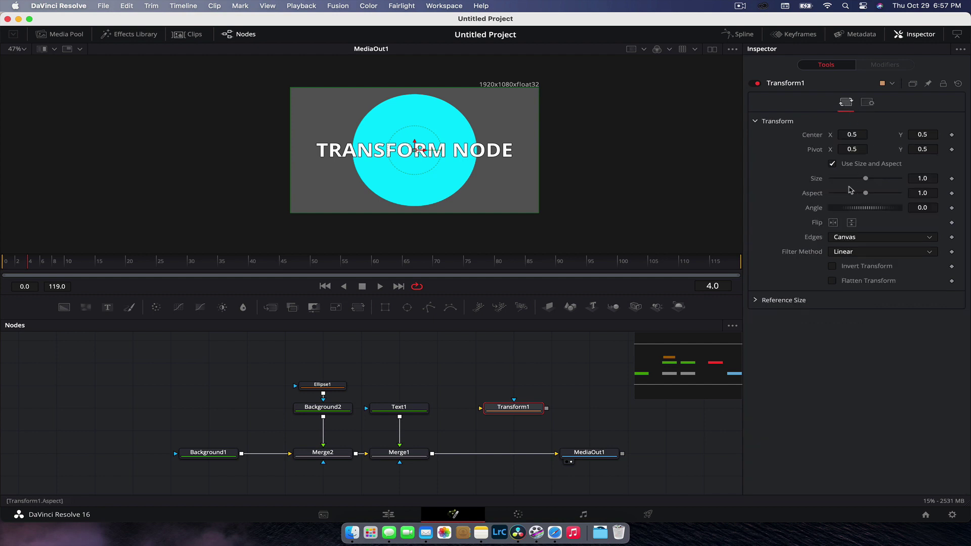
# Undo the node move, then nudge Text1 and Ellipse1 slightly left in the Inspector
pyautogui.hotkey('ctrl', 'z')
pyautogui.hotkey('ctrl', 'z')
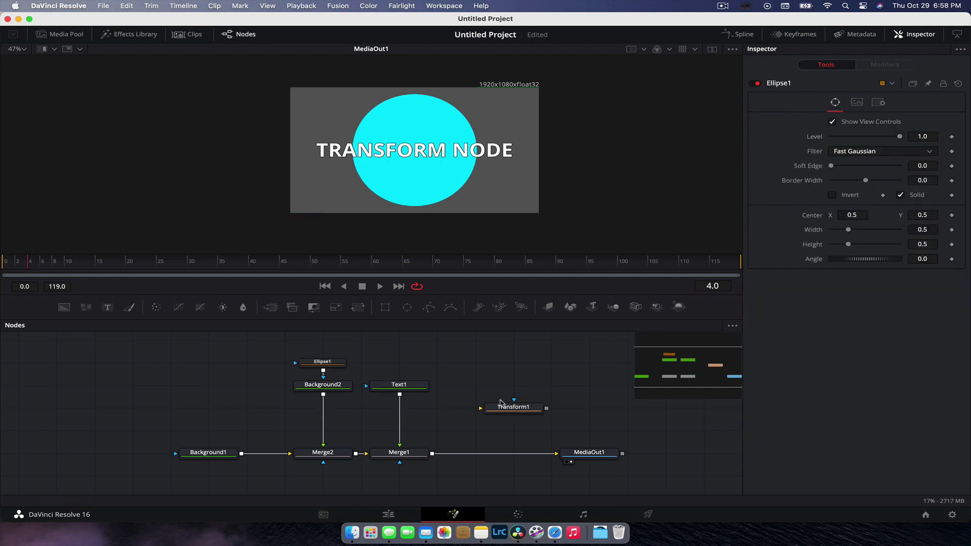
pyautogui.click(507, 394)
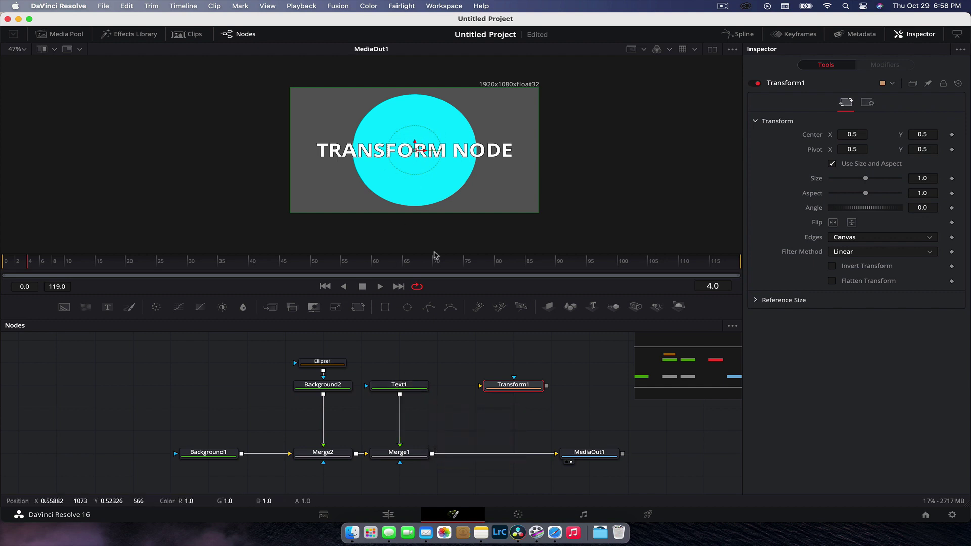
pyautogui.click(408, 386)
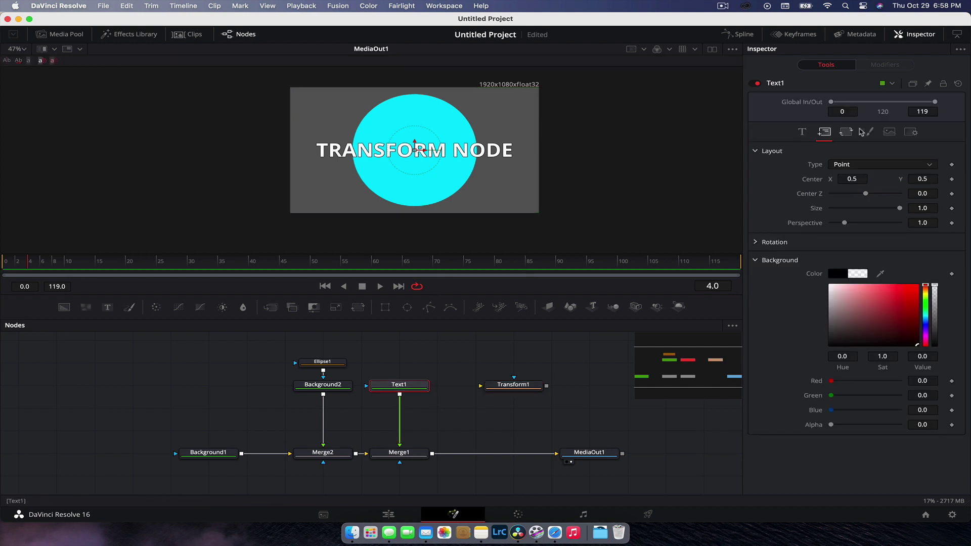
pyautogui.moveTo(840, 180); pyautogui.dragTo(830, 182)
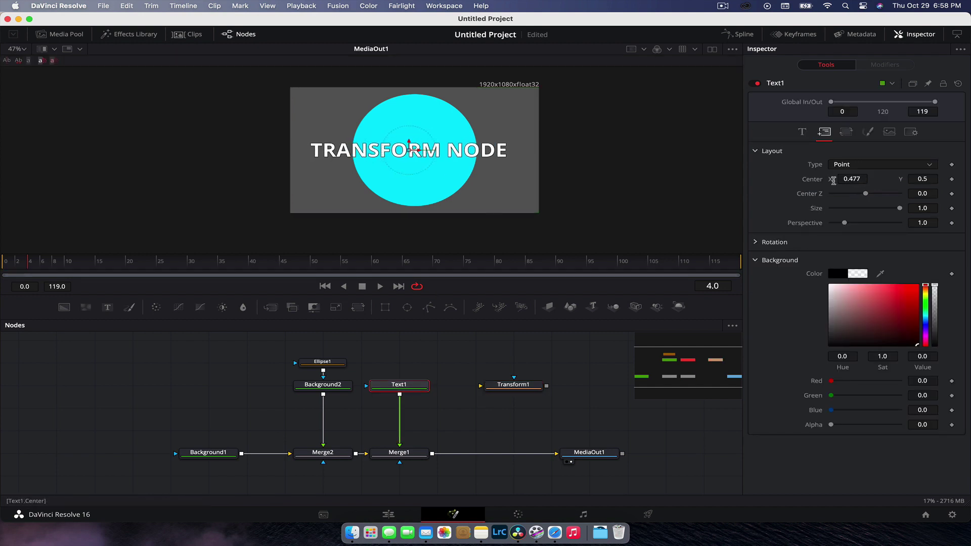
pyautogui.click(323, 362)
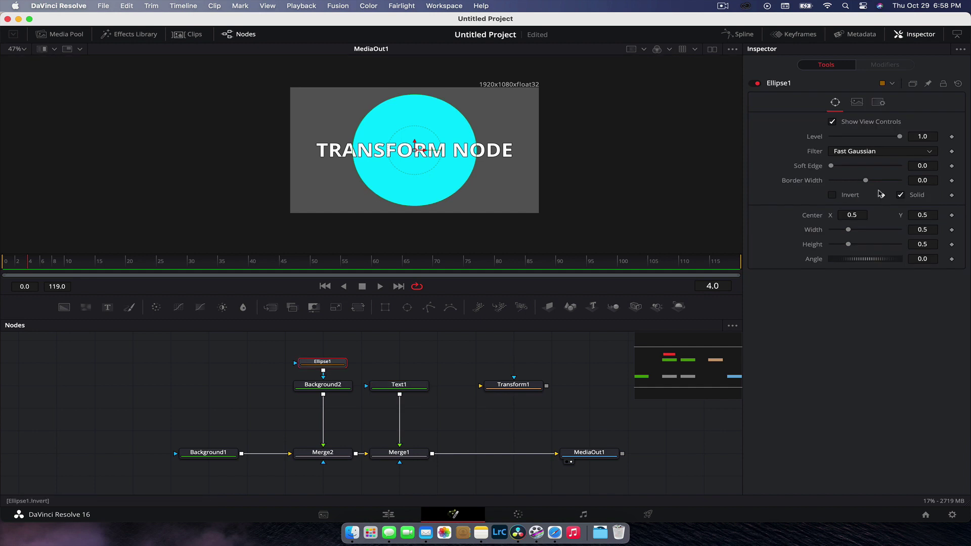
pyautogui.moveTo(853, 217); pyautogui.dragTo(819, 220)
pyautogui.click(502, 411)
# Rearrange the nodes, delete Transform1, and select Background2 to show its 1920×1080 settings
pyautogui.moveTo(207, 356); pyautogui.dragTo(602, 466)
pyautogui.hscroll(5, 549, 461)
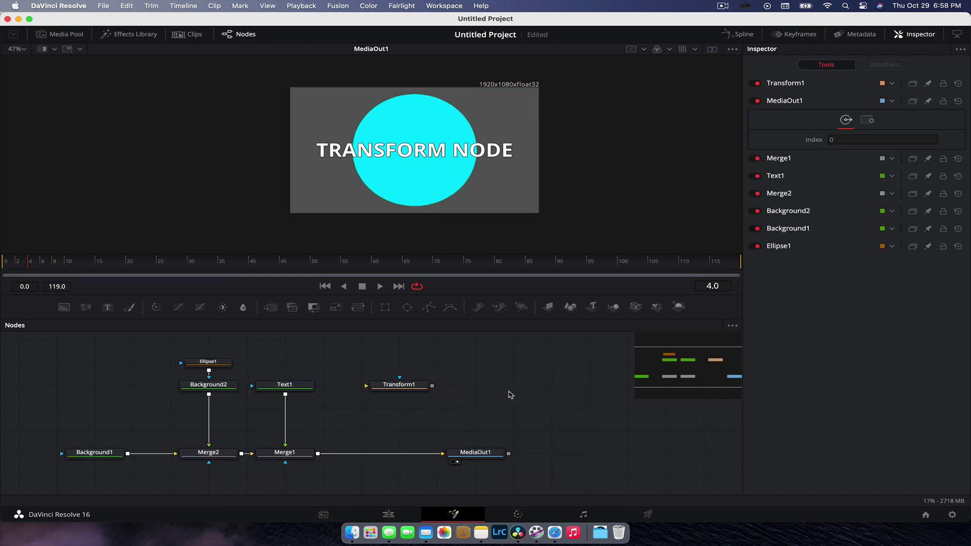
pyautogui.moveTo(409, 390); pyautogui.dragTo(410, 412)
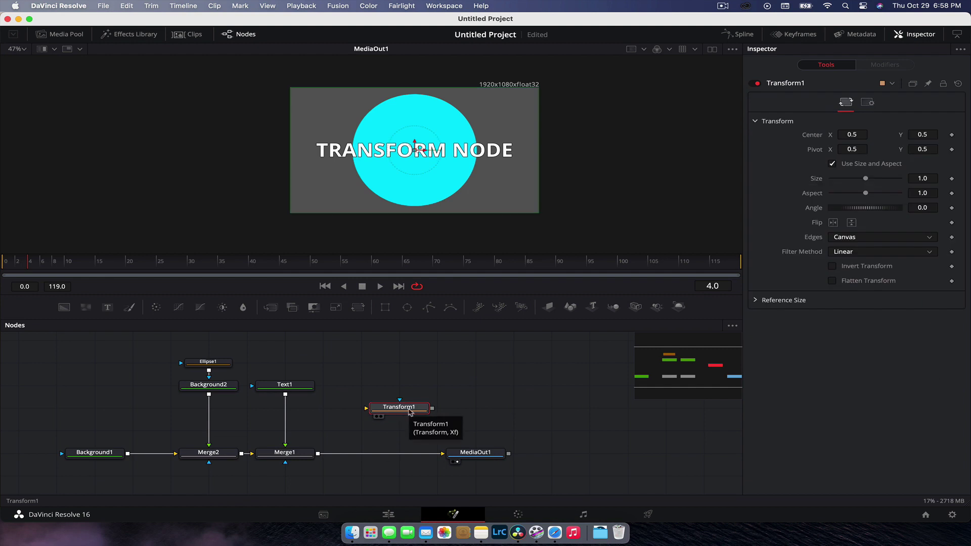
pyautogui.moveTo(403, 414); pyautogui.dragTo(420, 389)
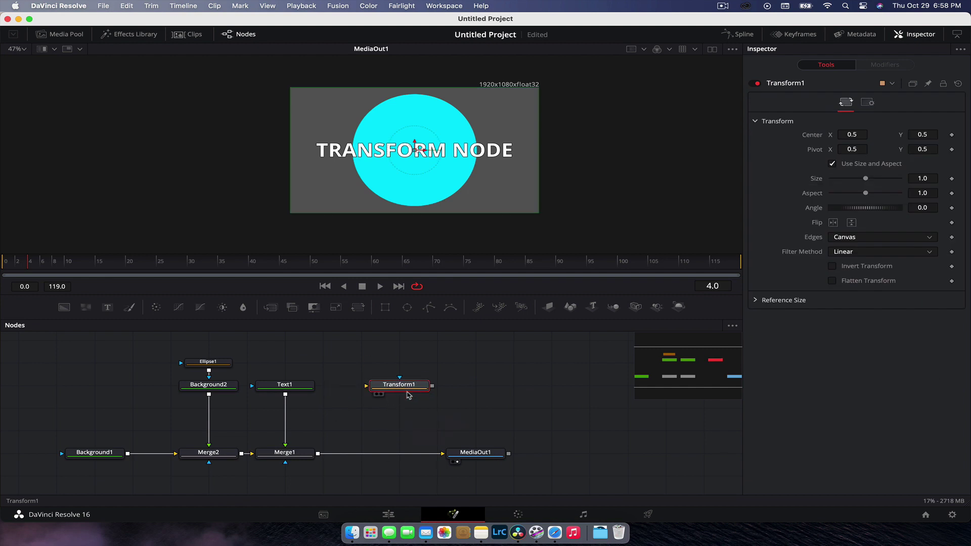
pyautogui.click(354, 405)
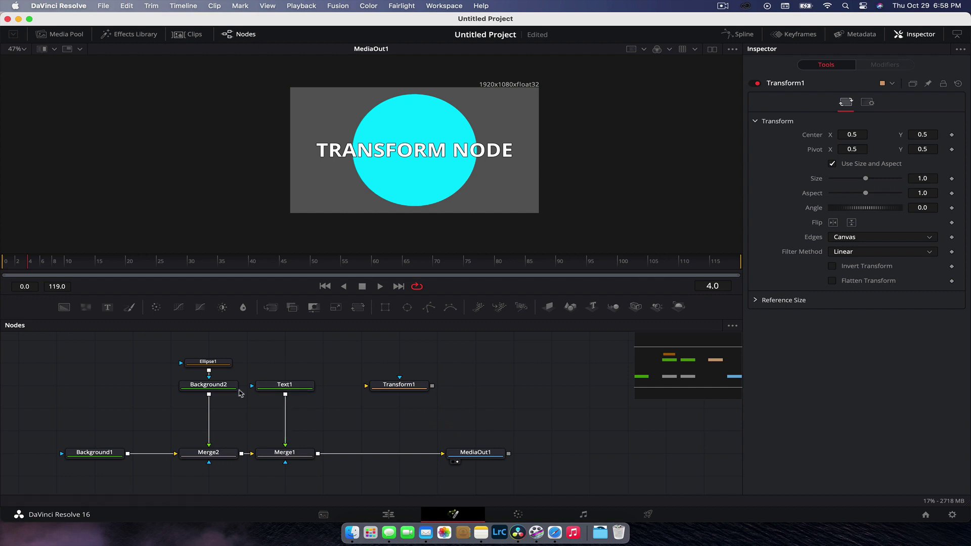
pyautogui.moveTo(180, 349); pyautogui.dragTo(229, 398)
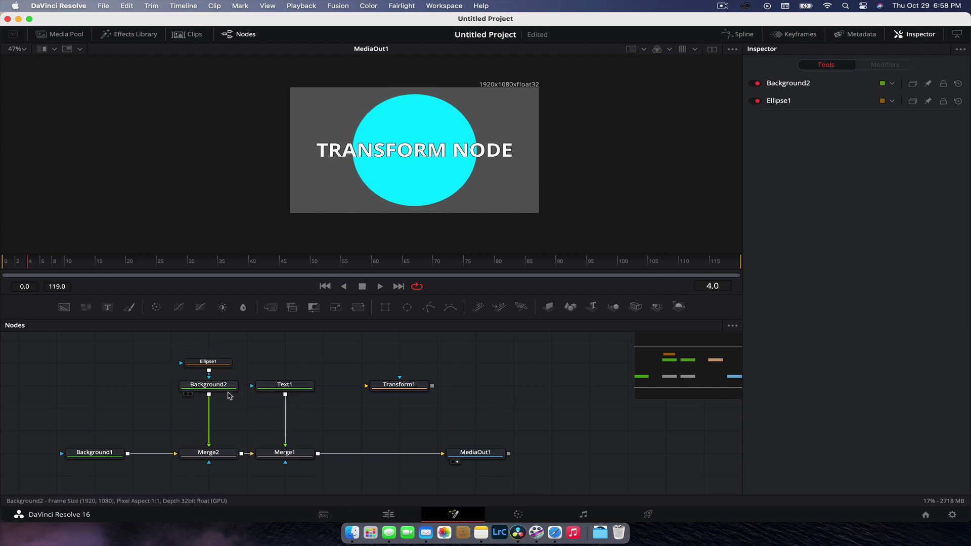
pyautogui.moveTo(400, 385); pyautogui.dragTo(476, 363)
pyautogui.press('super+z')
pyautogui.press('super+z')
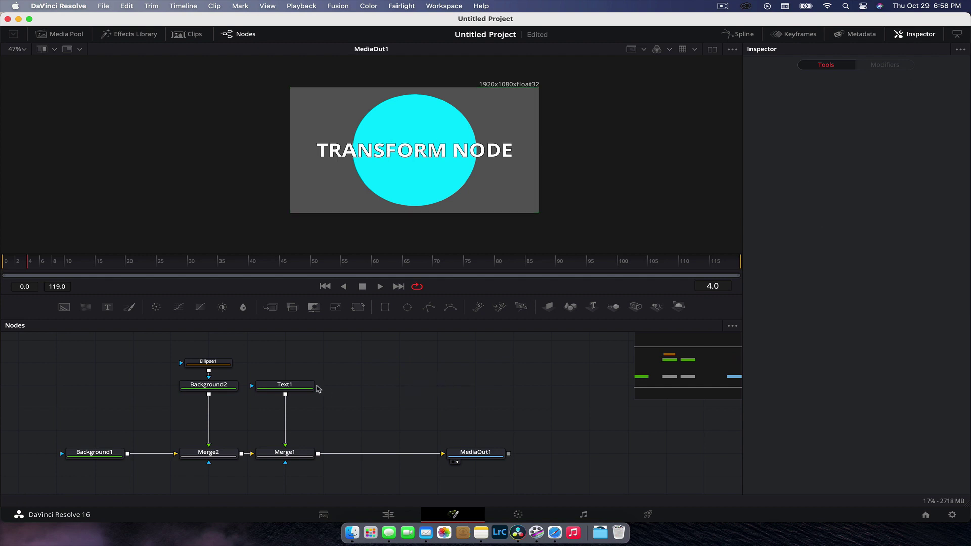
pyautogui.click(226, 386)
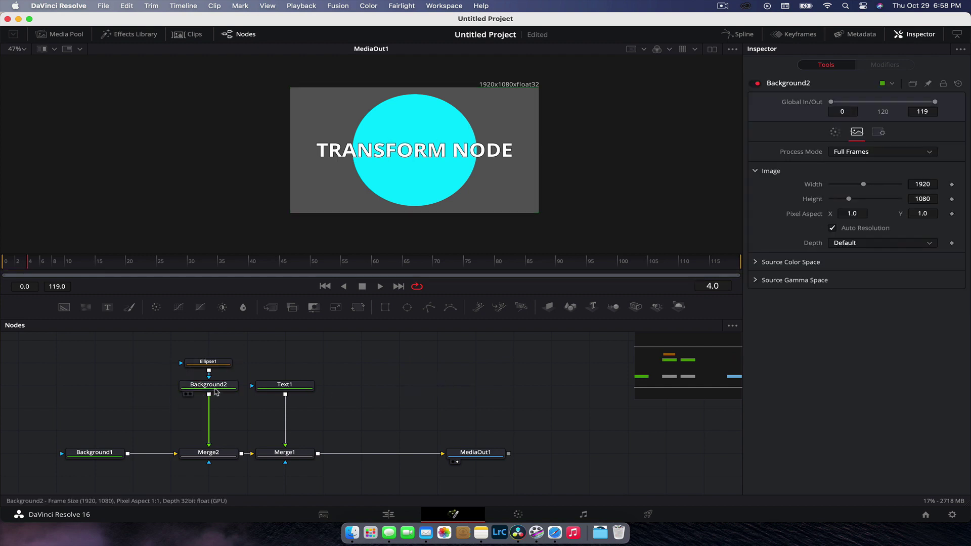
# Insert a Transform node after Background2 via the 'tran' tool search and tidy the node positions
pyautogui.hotkey('shift', 'space')
pyautogui.write('tran')
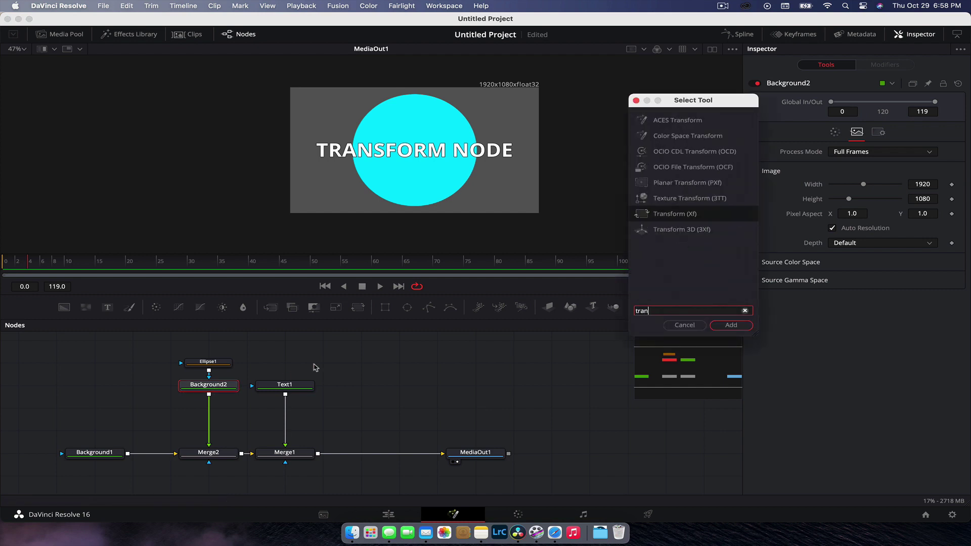
pyautogui.press('Return')
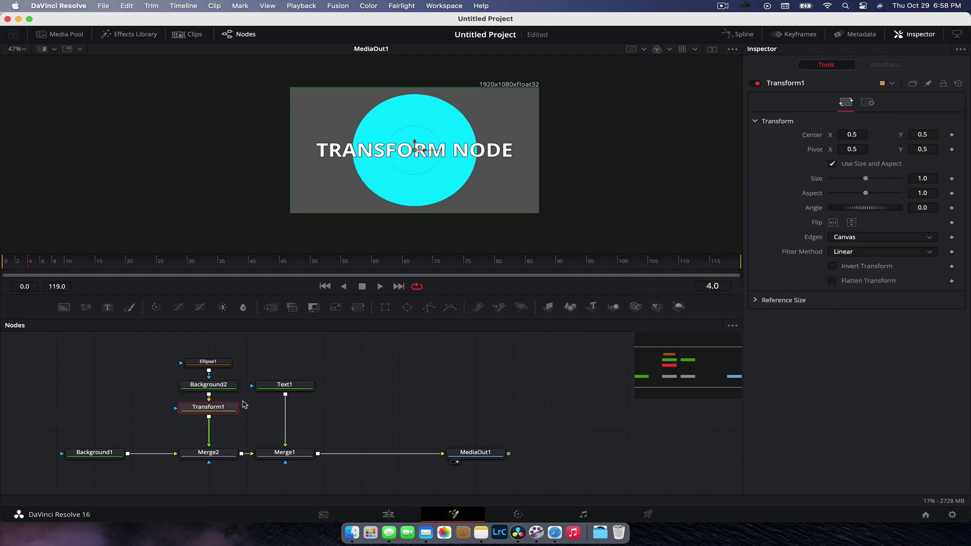
pyautogui.moveTo(229, 407); pyautogui.dragTo(226, 428)
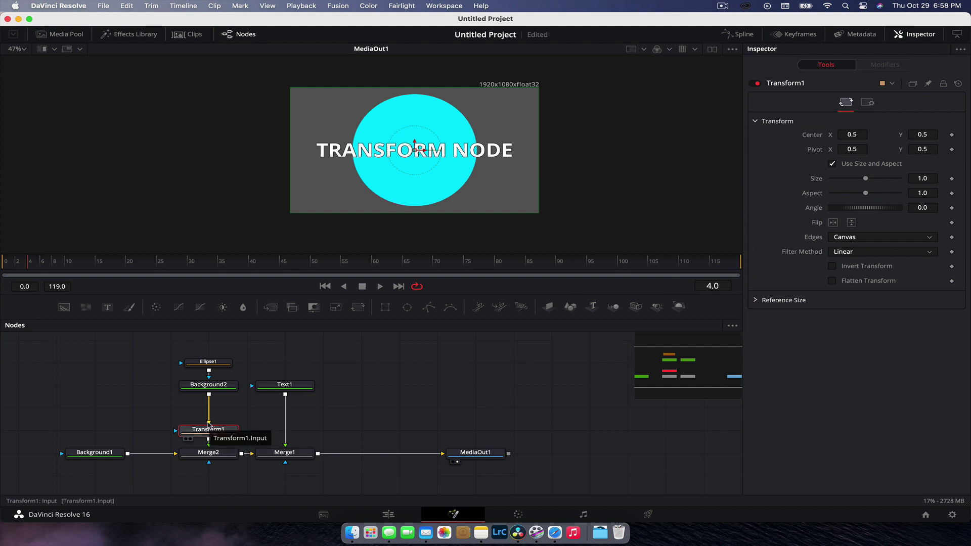
pyautogui.press('super+z')
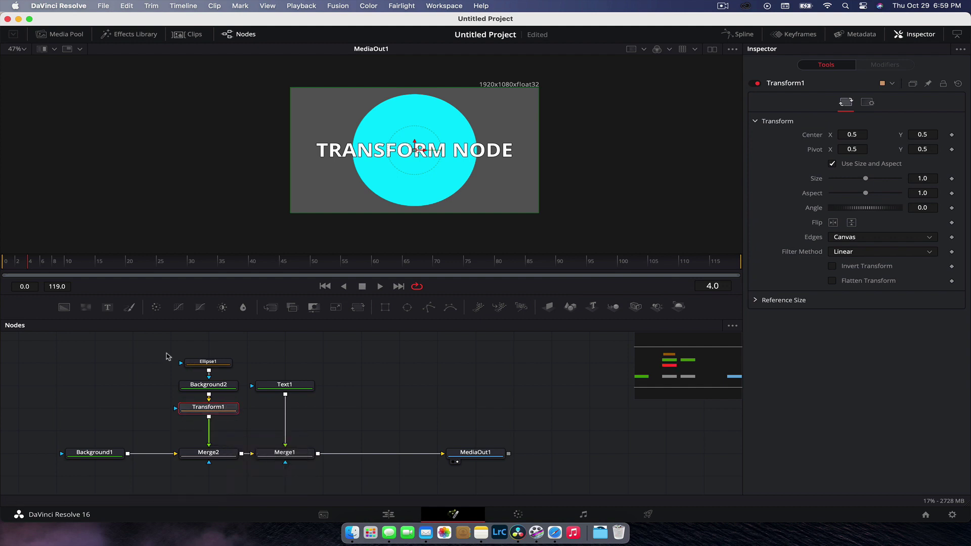
pyautogui.moveTo(167, 353); pyautogui.dragTo(216, 355)
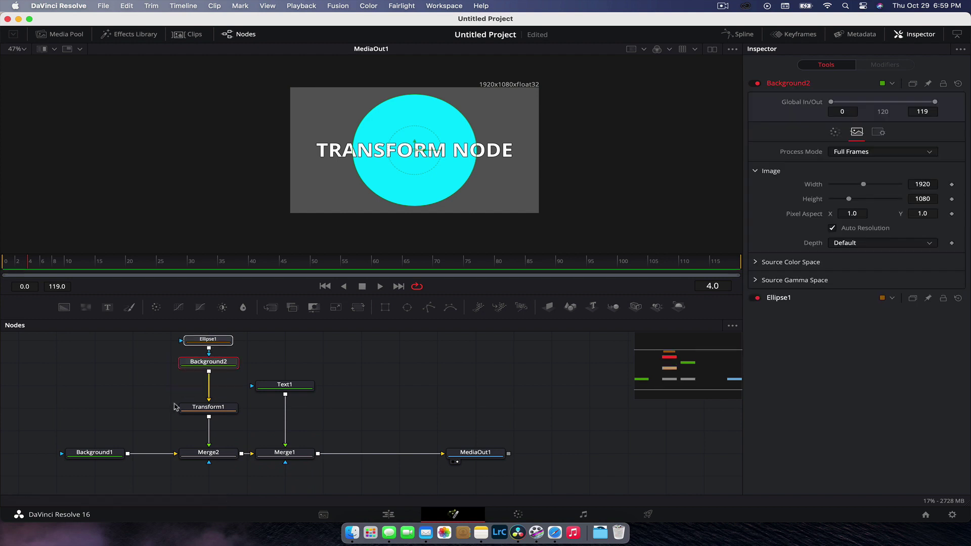
# Test Transform1's Center, Size and Angle, leave them at defaults, and move Text1 up
pyautogui.click(203, 411)
pyautogui.moveTo(855, 134); pyautogui.dragTo(832, 141)
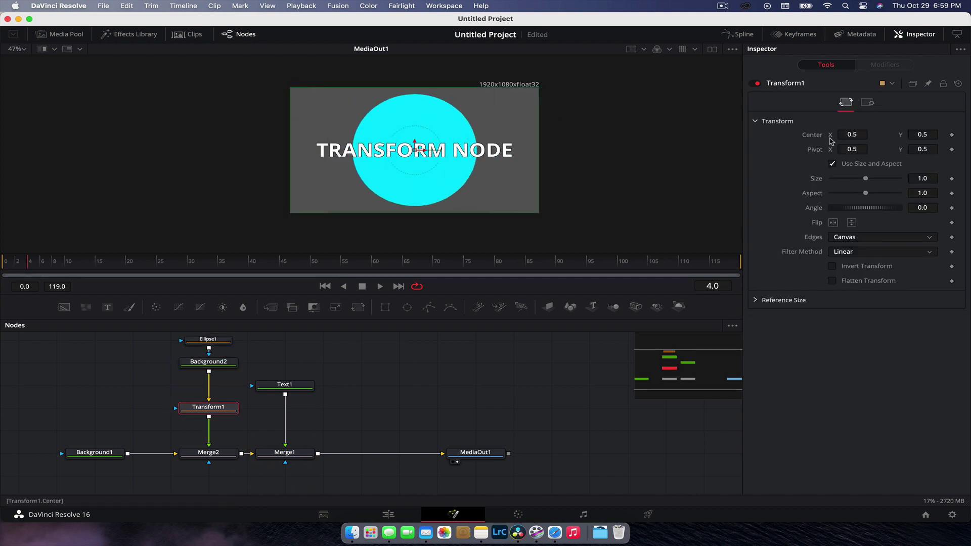
pyautogui.moveTo(865, 180)
pyautogui.mouseDown()
pyautogui.moveTo(849, 182)
pyautogui.moveTo(865, 184)
pyautogui.mouseUp()
pyautogui.doubleClick(865, 180)
pyautogui.moveTo(877, 207); pyautogui.dragTo(813, 211)
pyautogui.moveTo(285, 386); pyautogui.dragTo(284, 362)
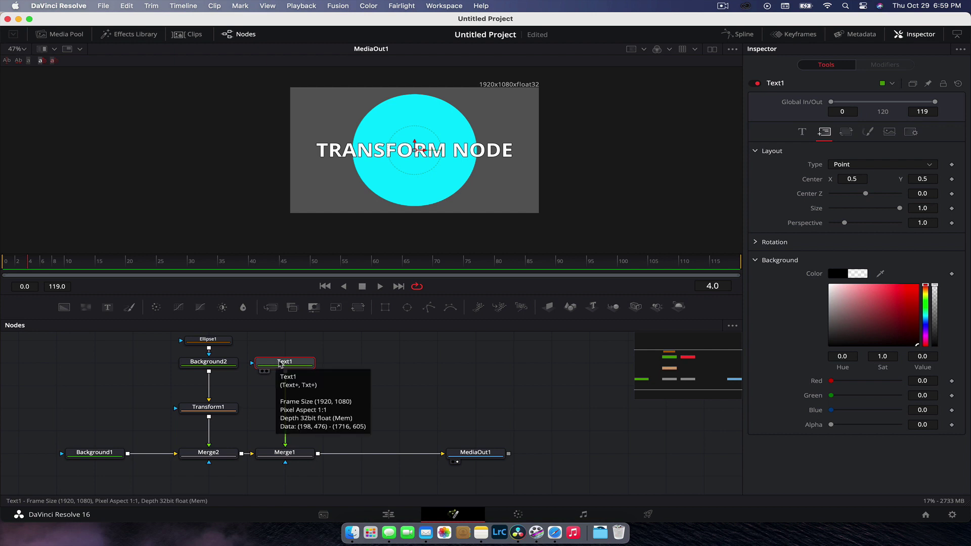
# Insert a Transform2 node after Text1 via the 'transform' search and try its Size and Center
pyautogui.hotkey('shift', 'space')
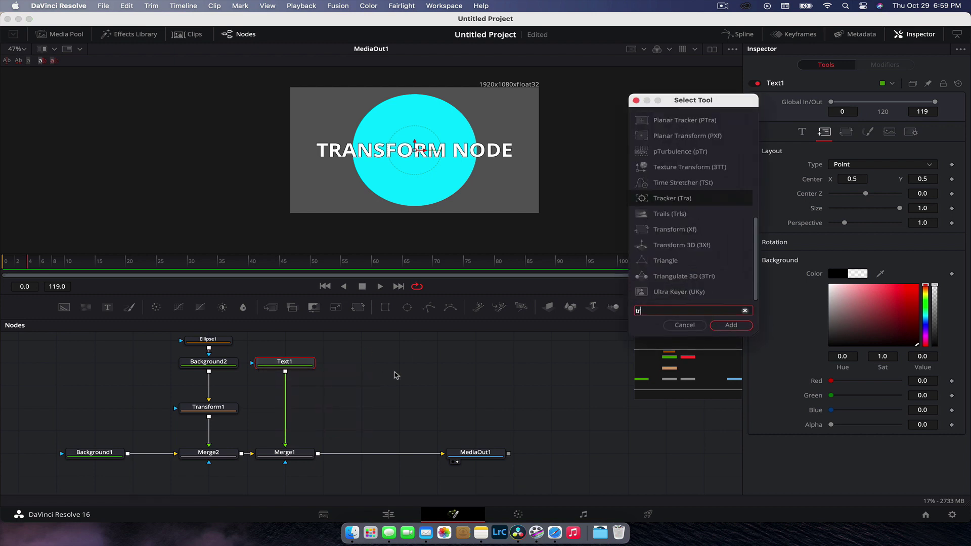
pyautogui.write('transform')
pyautogui.press('Return')
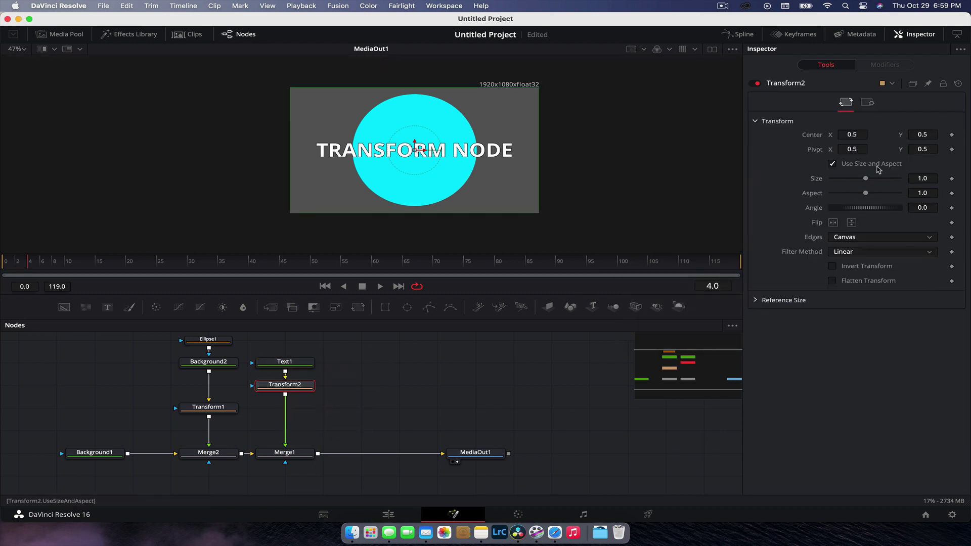
pyautogui.moveTo(865, 178)
pyautogui.mouseDown()
pyautogui.moveTo(883, 178)
pyautogui.moveTo(865, 178)
pyautogui.mouseUp()
pyautogui.moveTo(850, 133); pyautogui.dragTo(855, 134)
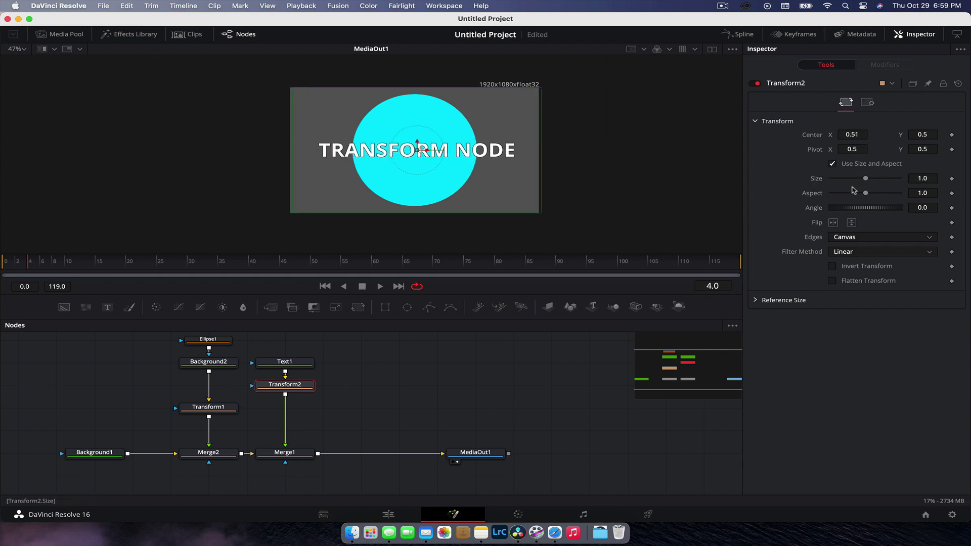
# Rotate and flip the text experimentally, then restore Angle 0, Center X 0.5 and no flips
pyautogui.moveTo(851, 208); pyautogui.dragTo(858, 210)
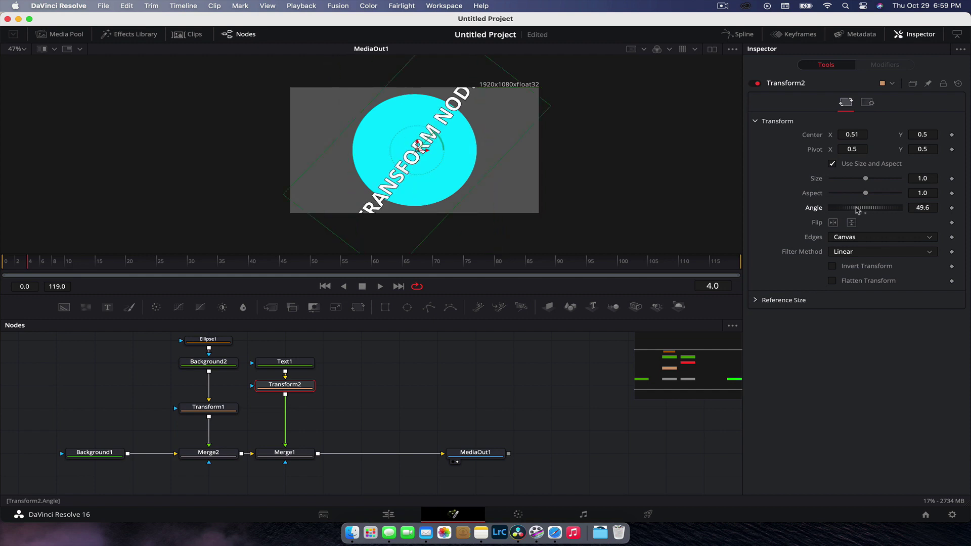
pyautogui.doubleClick(822, 207)
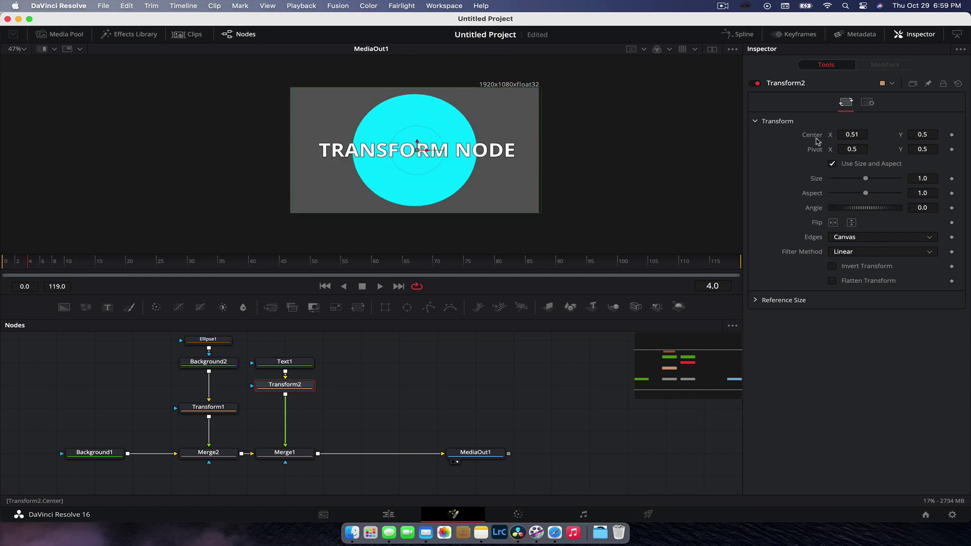
pyautogui.doubleClick(813, 135)
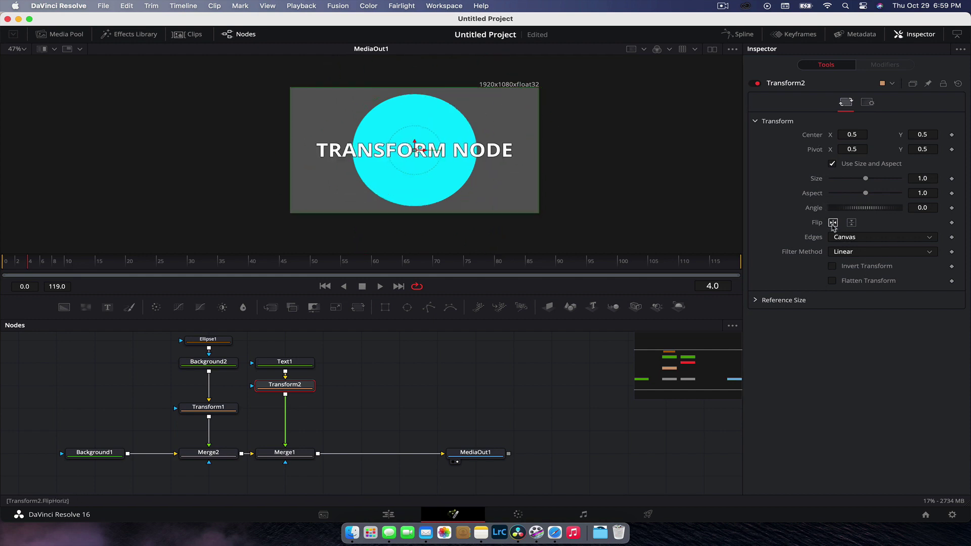
pyautogui.click(833, 222)
pyautogui.click(833, 223)
pyautogui.click(852, 223)
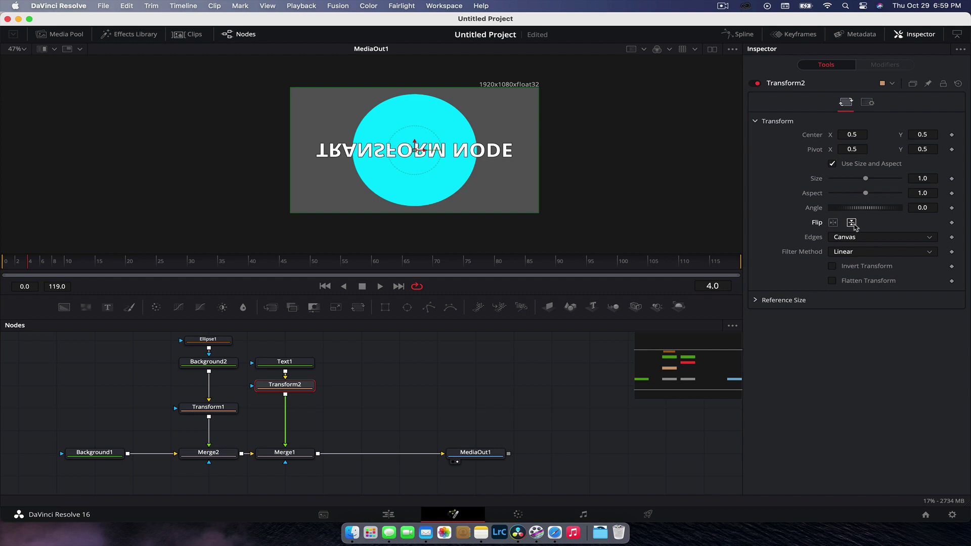
pyautogui.click(852, 222)
# Rearrange the nodes into two tidy columns, moving the circle's three nodes down one row
pyautogui.moveTo(309, 384); pyautogui.dragTo(309, 407)
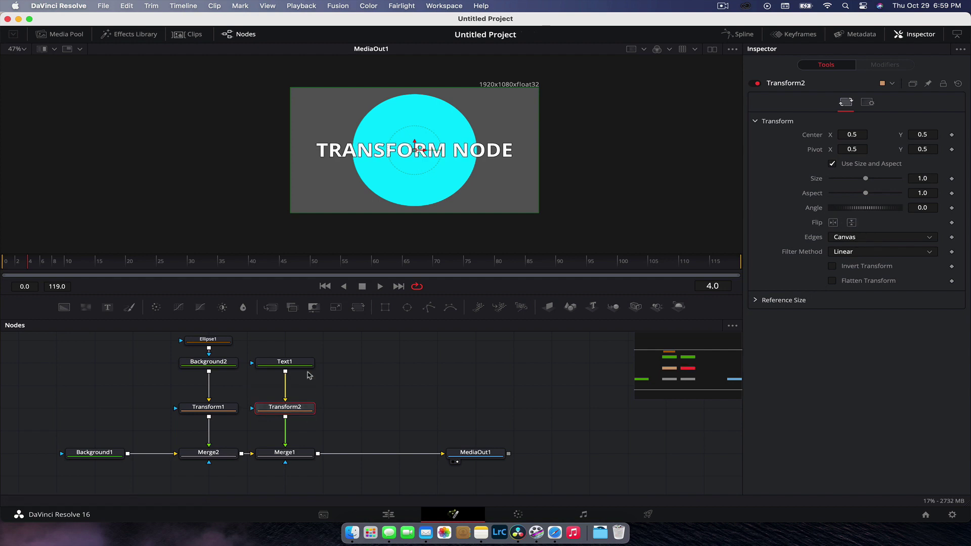
pyautogui.moveTo(309, 361); pyautogui.dragTo(309, 384)
pyautogui.click(309, 384)
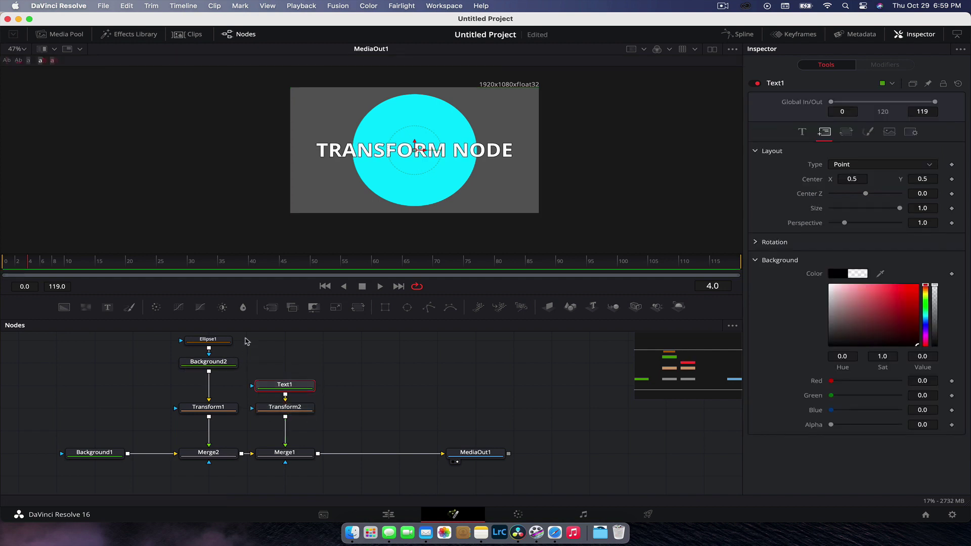
pyautogui.moveTo(242, 345); pyautogui.dragTo(225, 384)
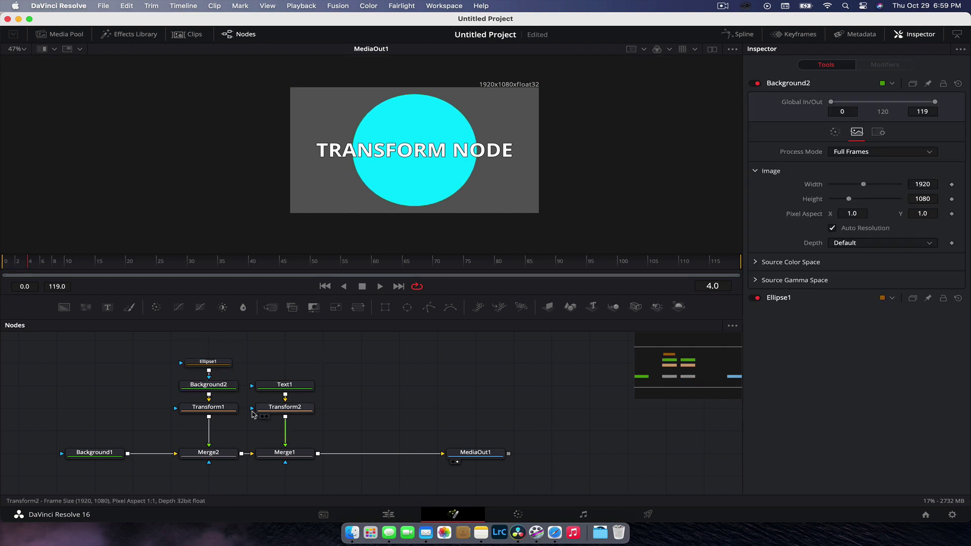
pyautogui.click(210, 408)
pyautogui.moveTo(124, 350); pyautogui.dragTo(232, 431)
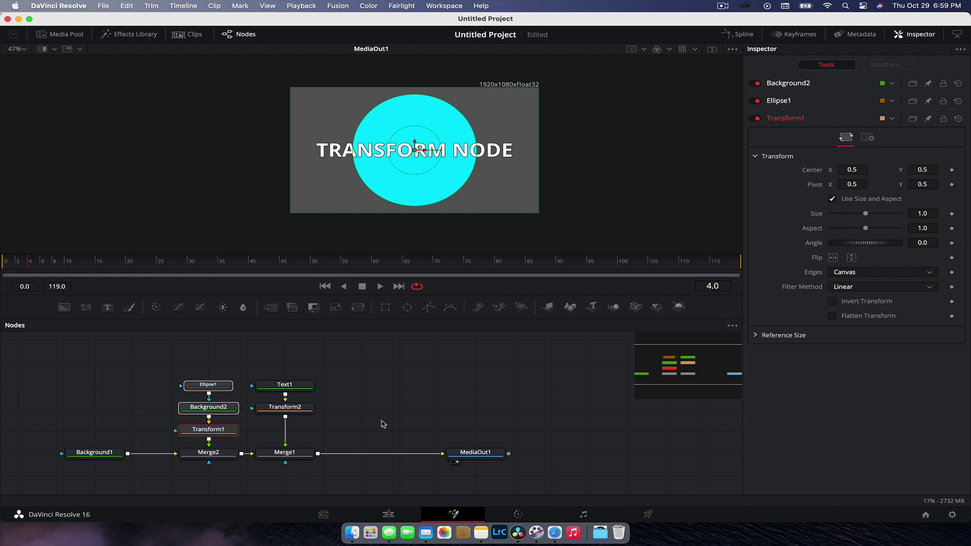
# Rename Transform1 to 'CircleTransform' and move Text1 and Transform2 down one row
pyautogui.click(231, 431)
pyautogui.rightClick(232, 431)
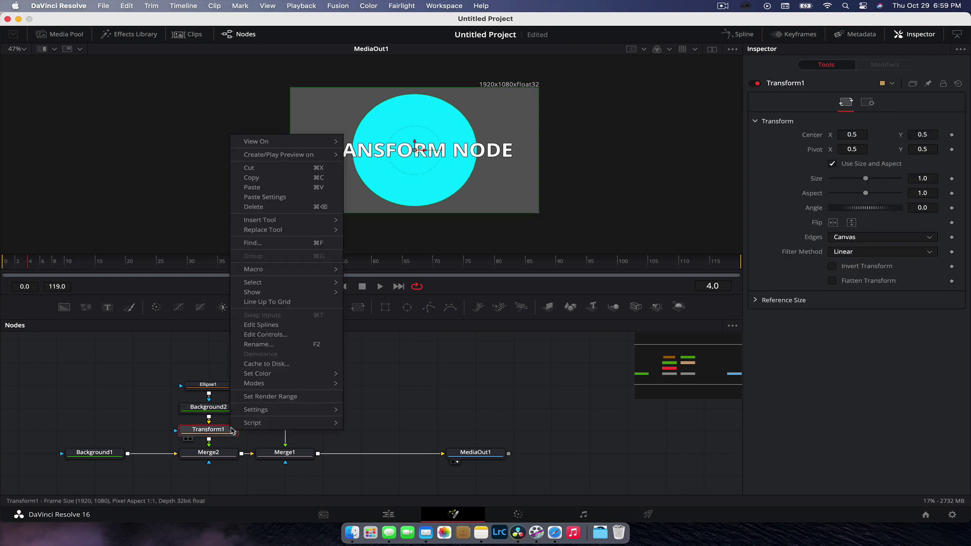
pyautogui.click(324, 347)
pyautogui.write('Cl')
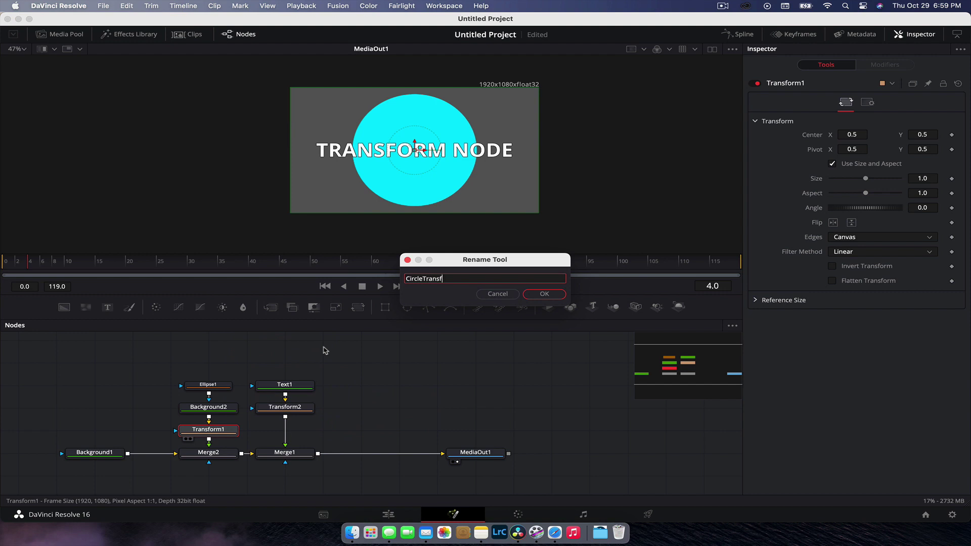
pyautogui.write('ircleTransform')
pyautogui.press('Return')
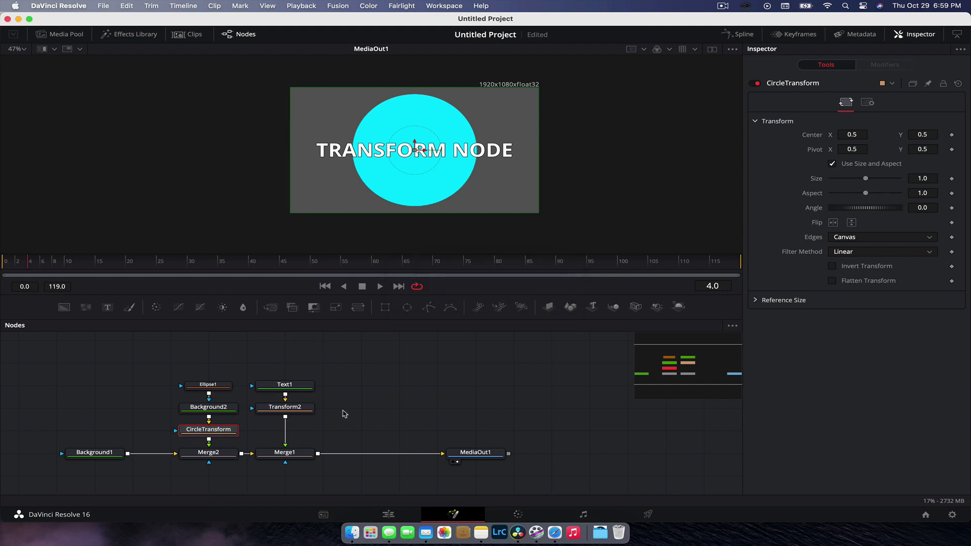
pyautogui.moveTo(348, 374); pyautogui.dragTo(301, 432)
# Briefly toggle the curves and keyframes panels, then rename Transform2 to 'TextTransform'
pyautogui.click(747, 36)
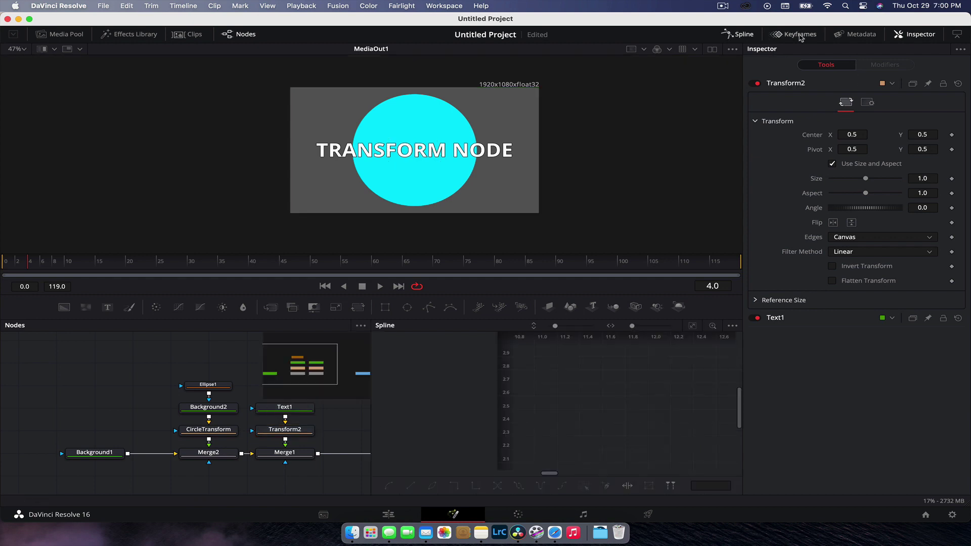
pyautogui.click(800, 34)
pyautogui.click(800, 34)
pyautogui.click(744, 34)
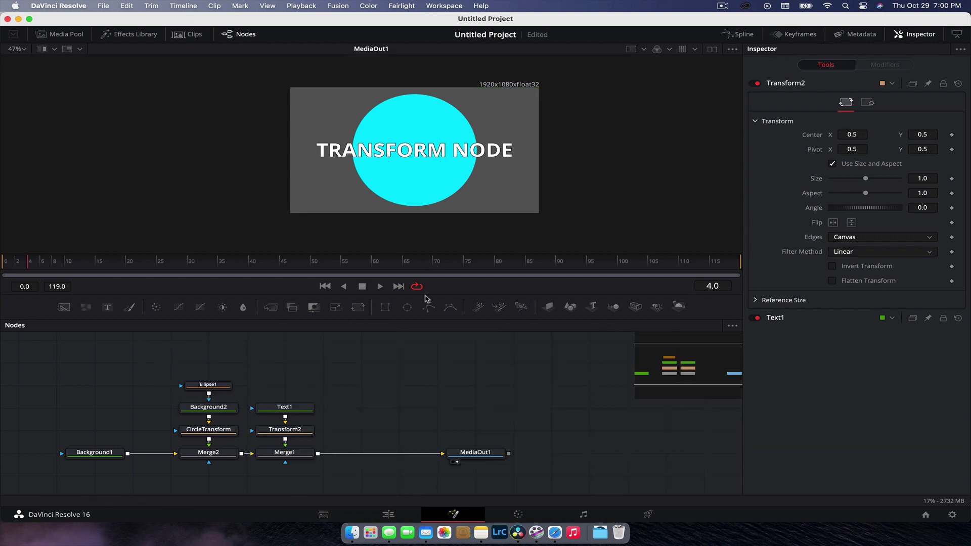
pyautogui.click(285, 430)
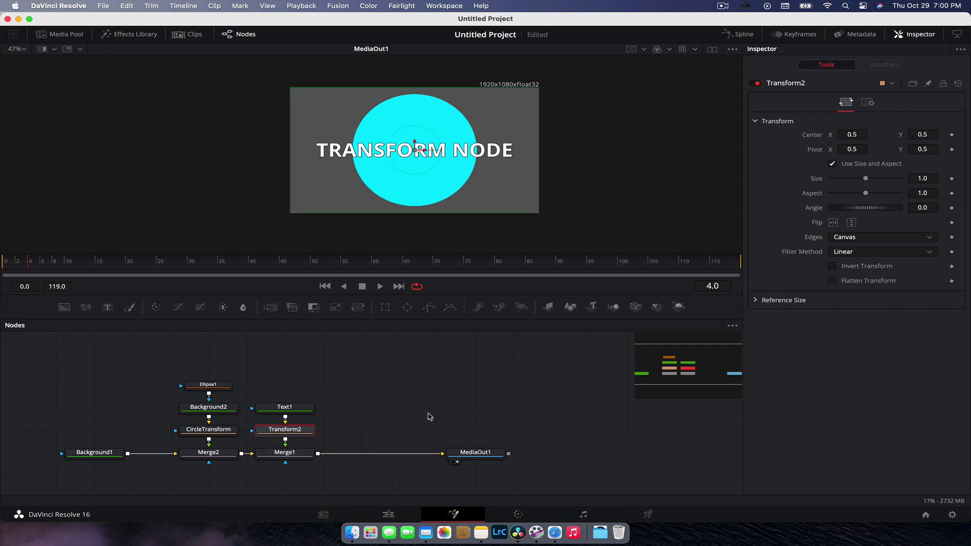
pyautogui.rightClick(291, 435)
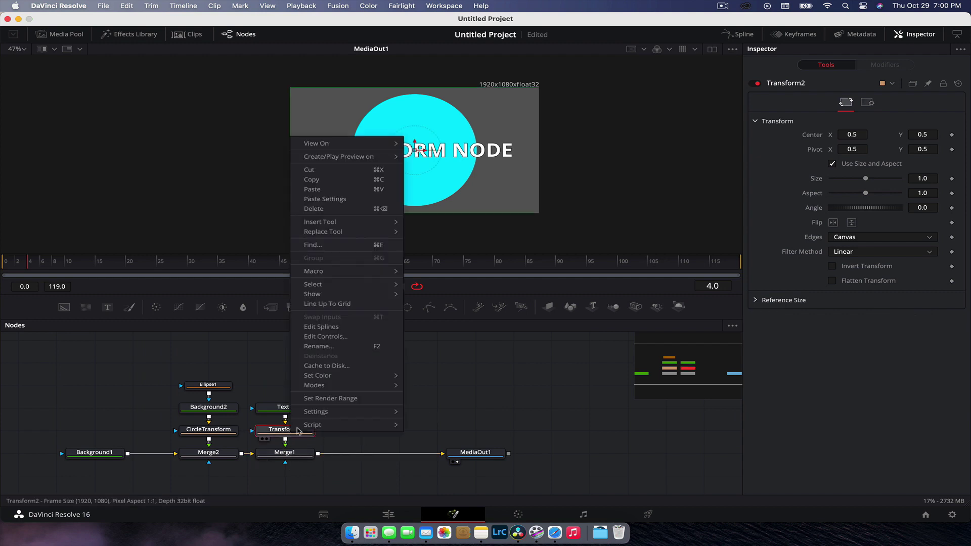
pyautogui.click(358, 346)
pyautogui.write('TextTransform')
pyautogui.press('Return')
# Move MediaOut1 farther right and marquee-select the seven-node cluster
pyautogui.click(339, 407)
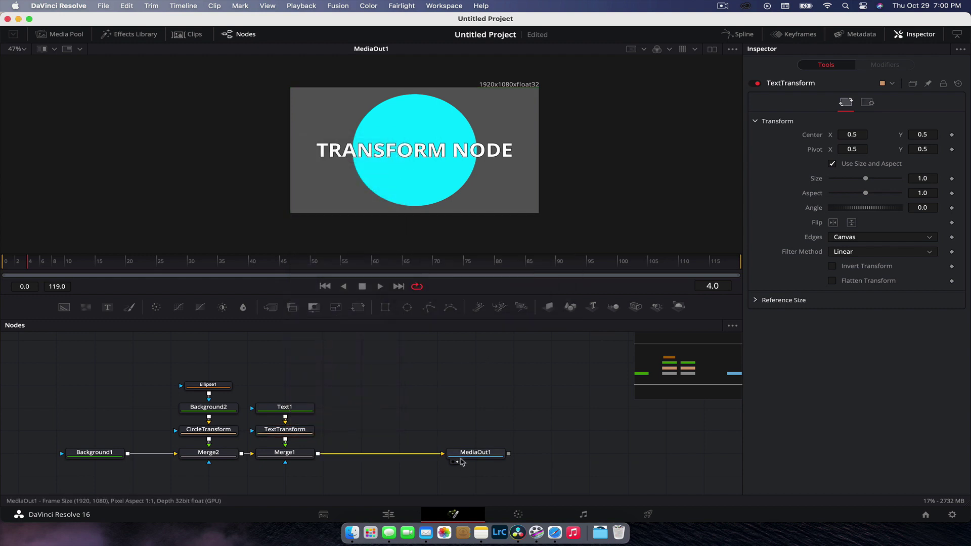
pyautogui.moveTo(463, 453); pyautogui.dragTo(539, 453)
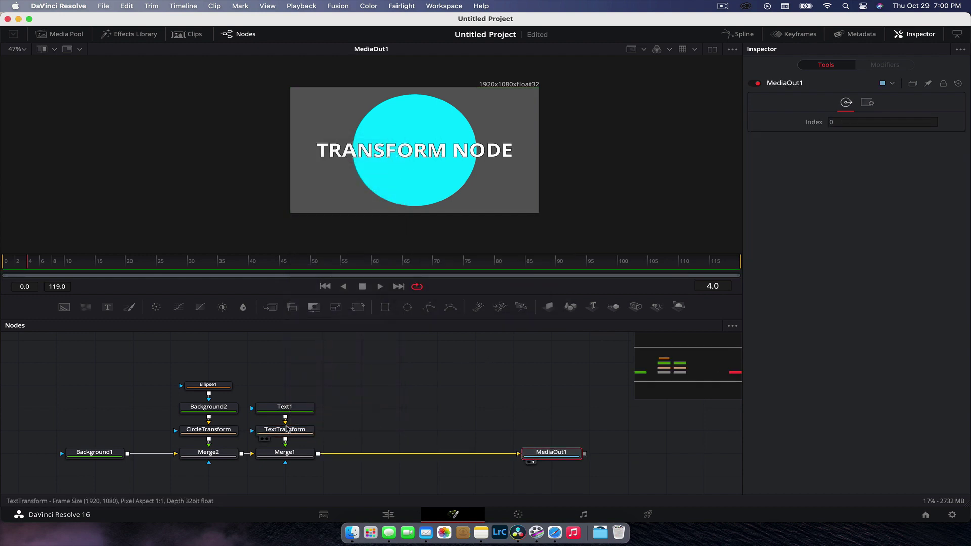
pyautogui.click(357, 429)
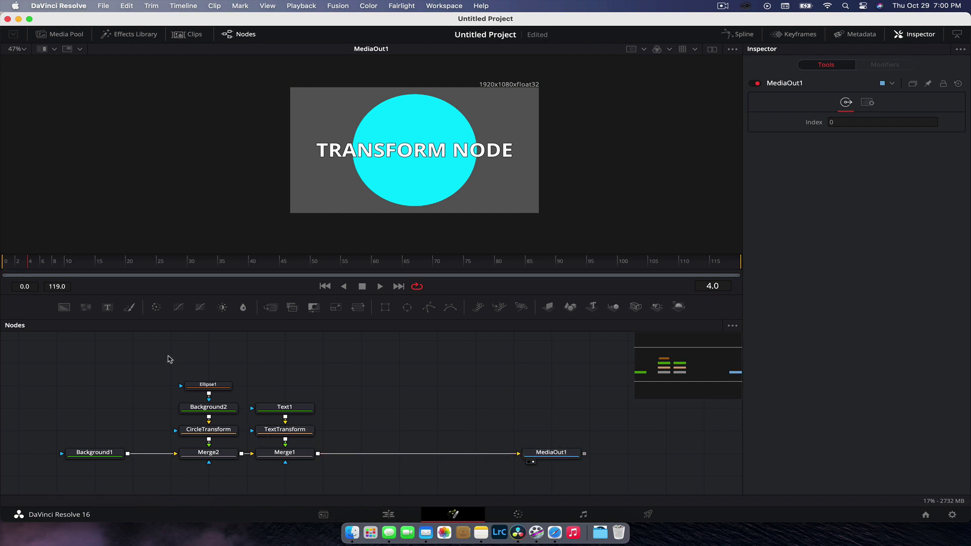
pyautogui.moveTo(165, 357); pyautogui.dragTo(300, 459)
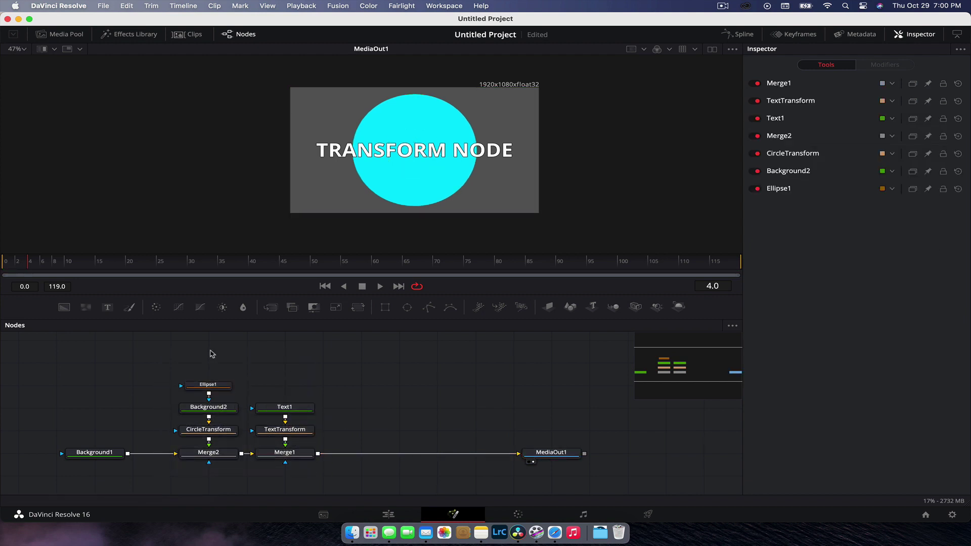
# Add a Transform node after Merge1 and rename it 'MainTransform'
pyautogui.click(297, 455)
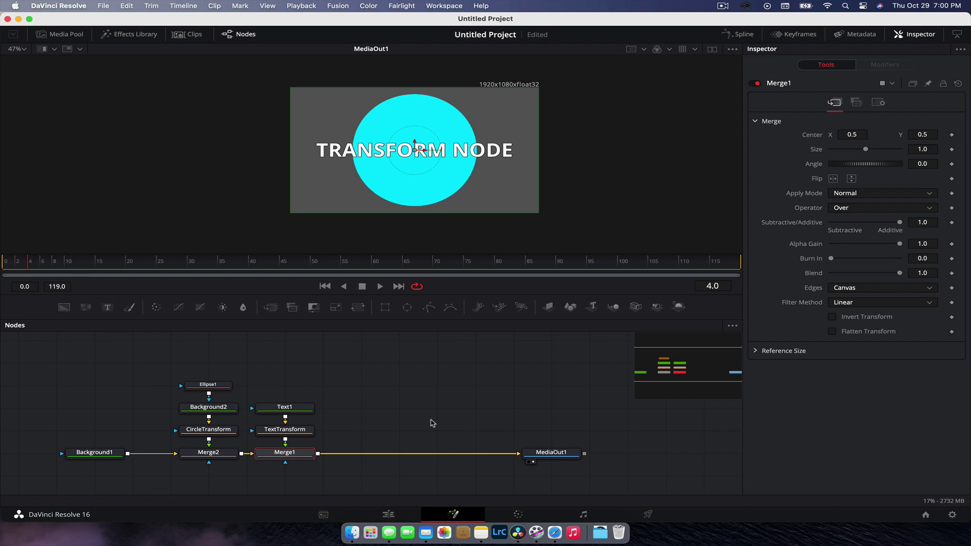
pyautogui.hotkey('shift', 'space')
pyautogui.write('transform')
pyautogui.press('Return')
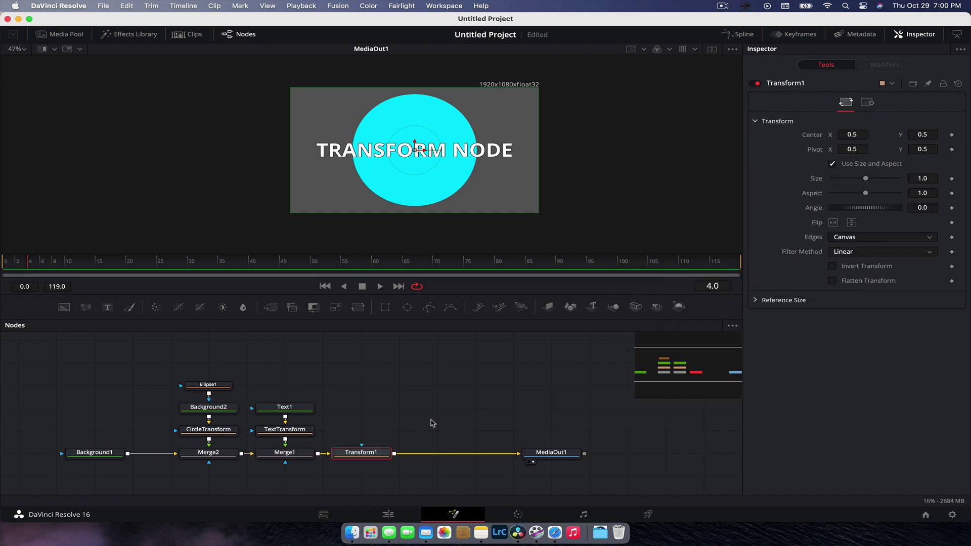
pyautogui.rightClick(390, 457)
pyautogui.click(454, 372)
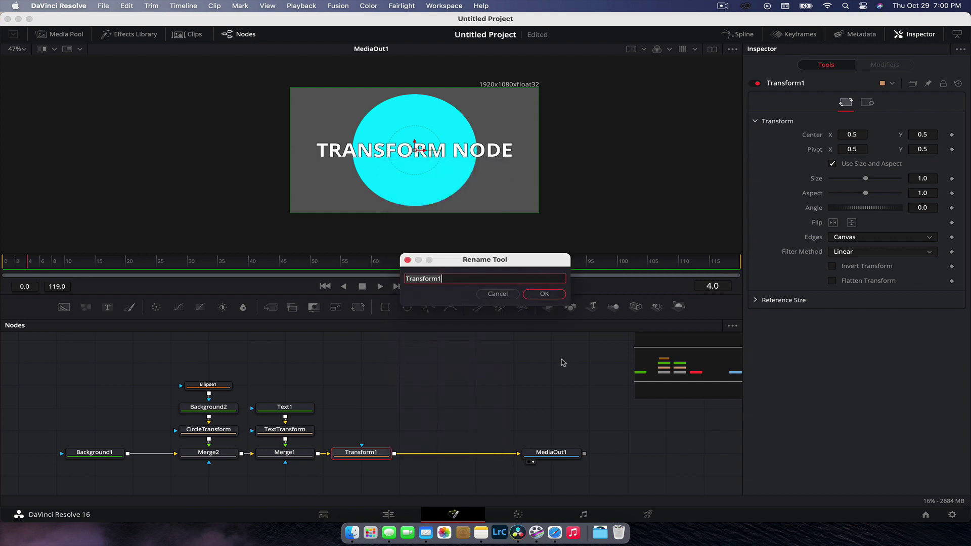
pyautogui.write('MainTransform')
pyautogui.press('Return')
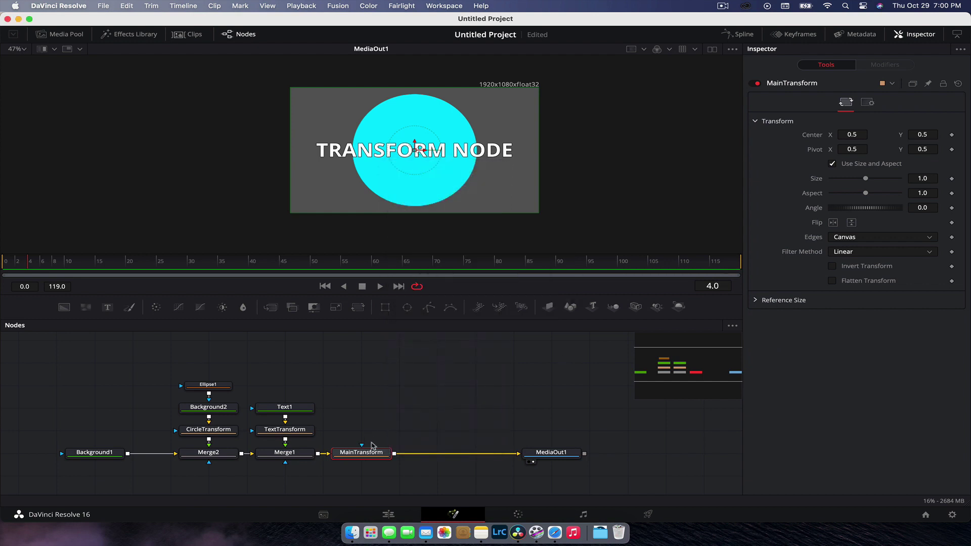
# Place MainTransform between Merge1 and MediaOut1, test its Size, and reset it to 1.0
pyautogui.moveTo(372, 449); pyautogui.dragTo(410, 451)
pyautogui.moveTo(863, 180)
pyautogui.mouseDown()
pyautogui.moveTo(886, 181)
pyautogui.moveTo(853, 192)
pyautogui.mouseUp()
pyautogui.doubleClick(813, 181)
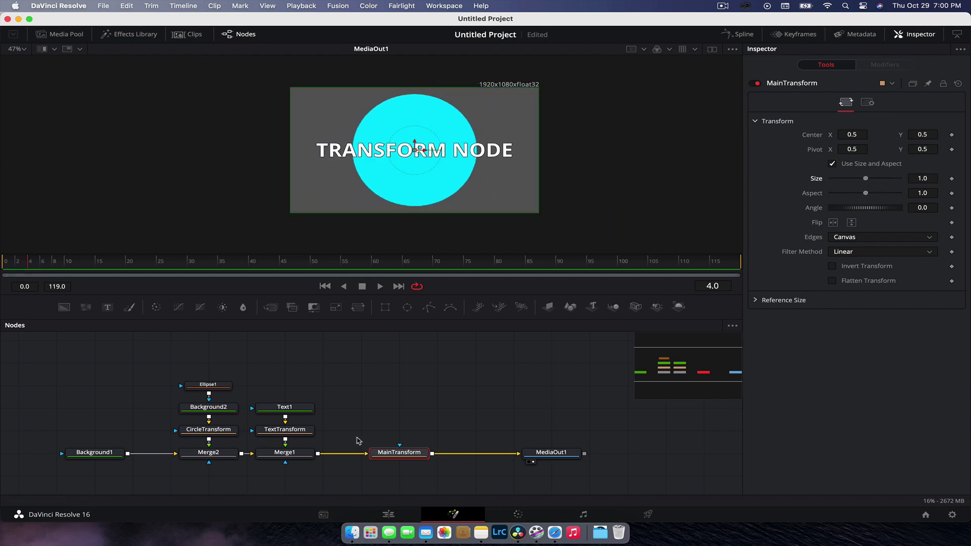
pyautogui.click(285, 430)
pyautogui.click(209, 430)
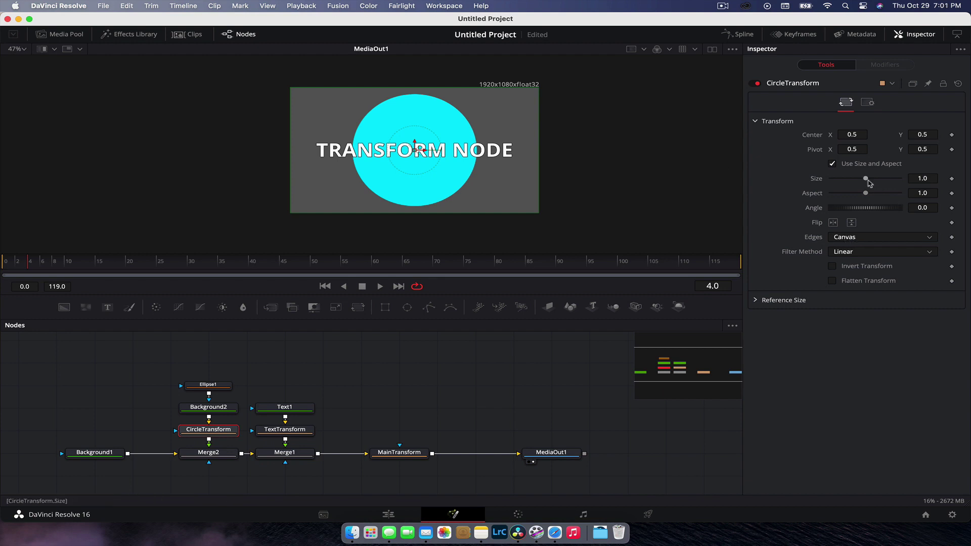
# Shrink the circle to 0.69 and try Wrap and Duplicate edge modes on CircleTransform
pyautogui.moveTo(866, 179); pyautogui.dragTo(855, 180)
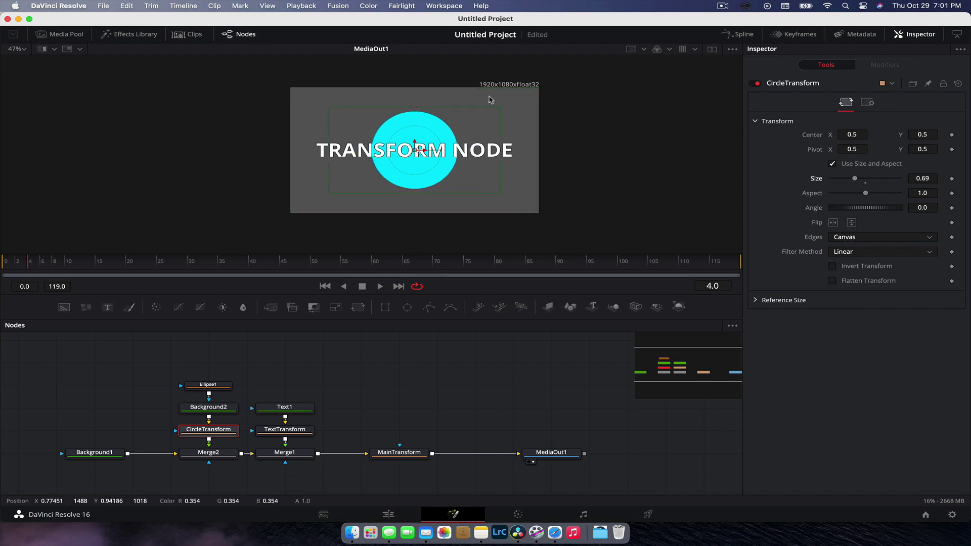
pyautogui.click(919, 238)
pyautogui.click(845, 261)
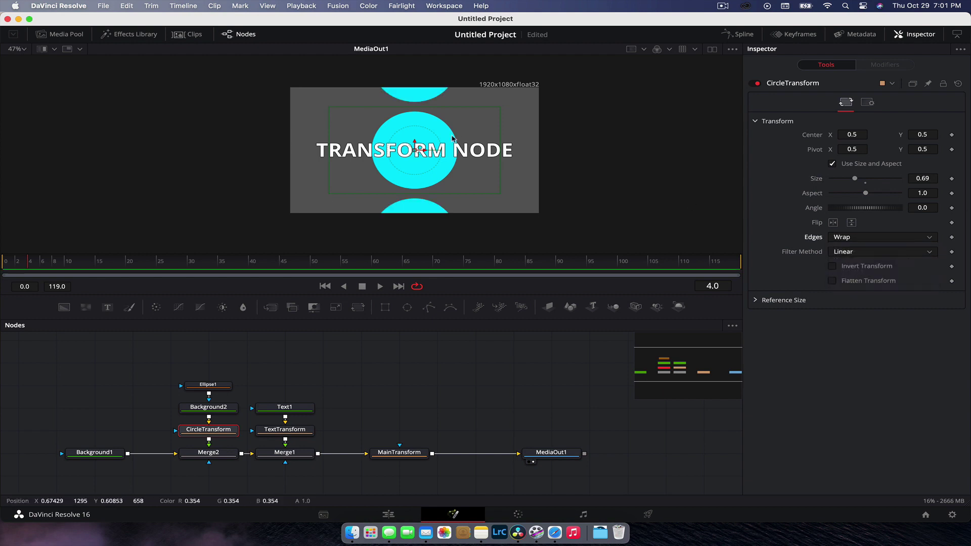
pyautogui.moveTo(860, 181)
pyautogui.mouseDown()
pyautogui.moveTo(831, 184)
pyautogui.moveTo(843, 183)
pyautogui.mouseUp()
pyautogui.click(863, 237)
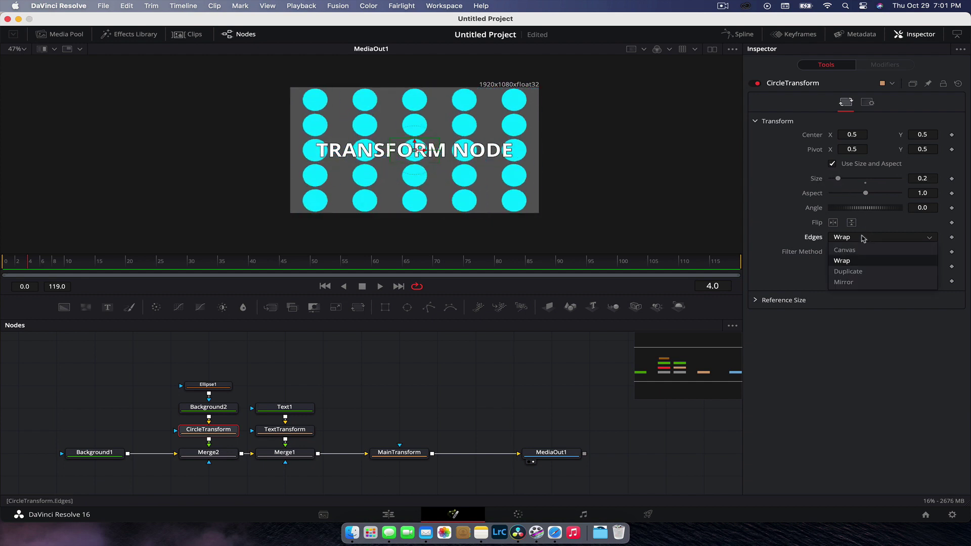
pyautogui.click(873, 274)
pyautogui.click(858, 237)
pyautogui.click(876, 290)
# Try Size 0.94 with Canvas edges, then settle on Wrap edges at Size about 0.3
pyautogui.moveTo(838, 178); pyautogui.dragTo(859, 182)
pyautogui.click(881, 239)
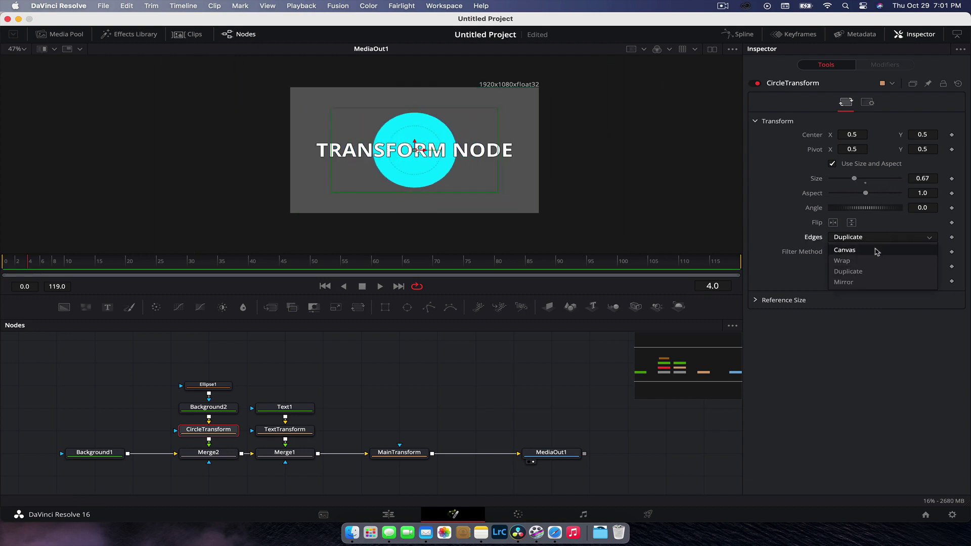
pyautogui.click(866, 250)
pyautogui.click(867, 240)
pyautogui.click(871, 262)
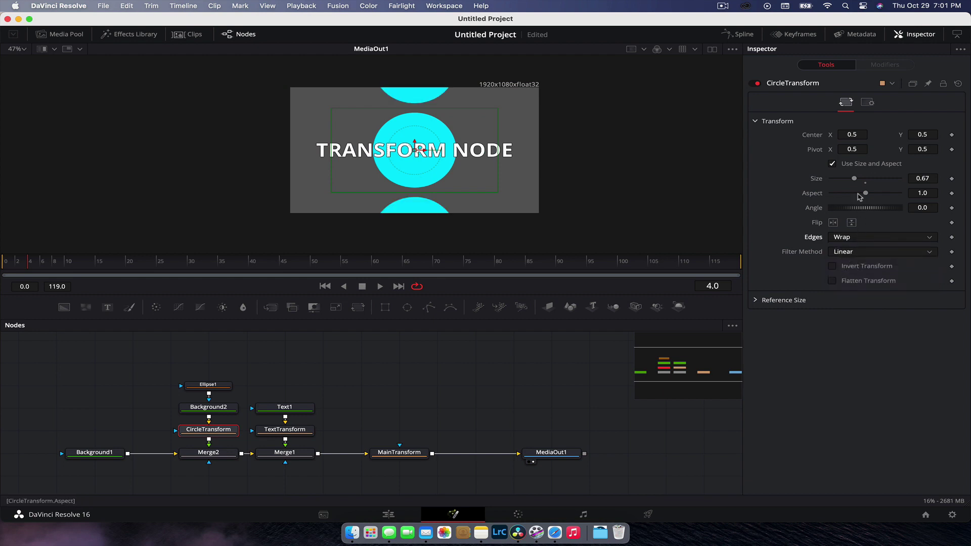
pyautogui.moveTo(856, 188); pyautogui.dragTo(843, 190)
# Set TextTransform's edges to Wrap and shrink the text slightly
pyautogui.click(285, 430)
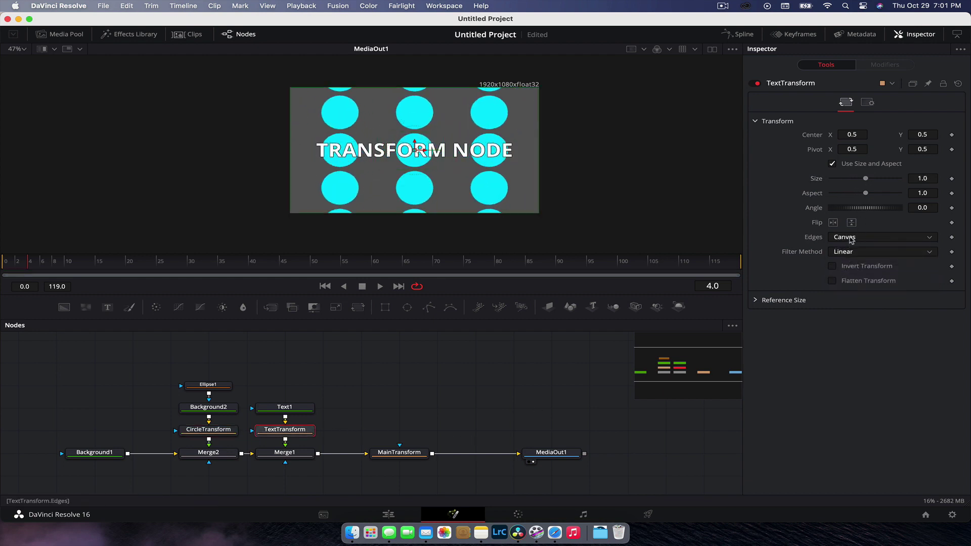
pyautogui.click(855, 237)
pyautogui.click(860, 261)
pyautogui.moveTo(865, 179); pyautogui.dragTo(842, 194)
# Give MainTransform Mirror edges and drag its Size to 2.84
pyautogui.click(409, 453)
pyautogui.click(862, 237)
pyautogui.click(867, 282)
pyautogui.moveTo(865, 179); pyautogui.dragTo(898, 196)
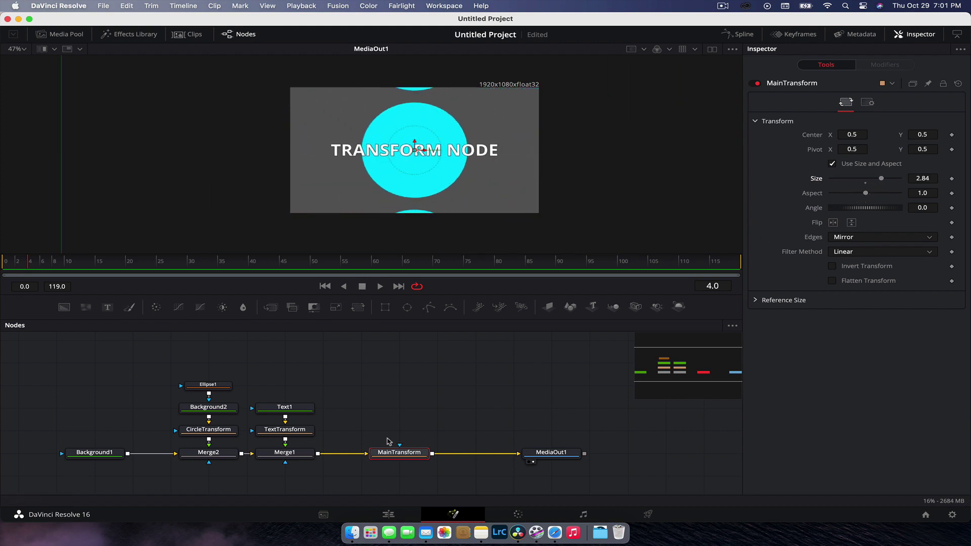
# Move the source nodes up and set TextTransform and CircleTransform edges back to Canvas
pyautogui.moveTo(310, 408); pyautogui.dragTo(310, 385)
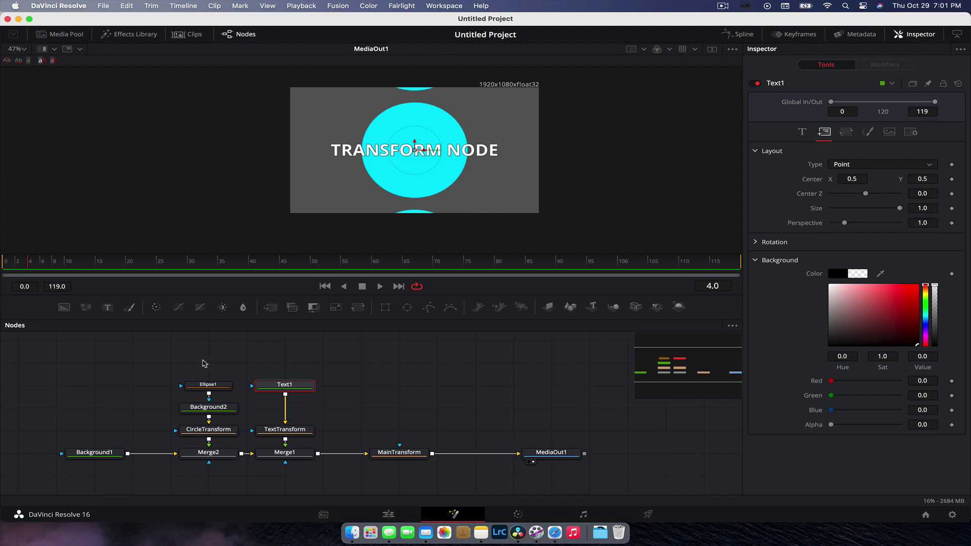
pyautogui.moveTo(190, 368); pyautogui.dragTo(208, 386)
pyautogui.click(208, 429)
pyautogui.click(292, 432)
pyautogui.click(915, 239)
pyautogui.click(850, 259)
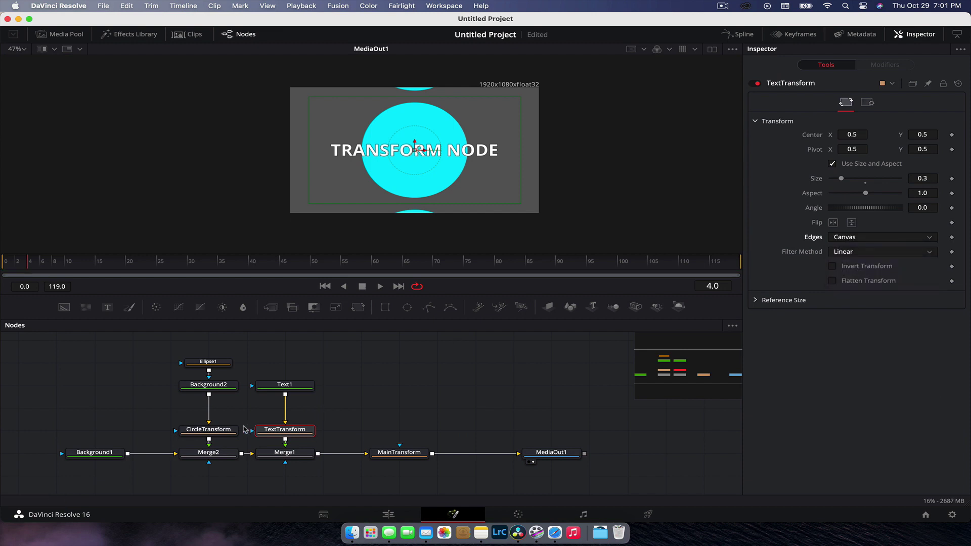
pyautogui.click(232, 430)
pyautogui.click(865, 238)
pyautogui.click(845, 251)
# Set MainTransform's edges to Canvas, keep Size 2.84, and move MediaOut1 about 150 px right
pyautogui.click(400, 452)
pyautogui.click(893, 238)
pyautogui.click(891, 249)
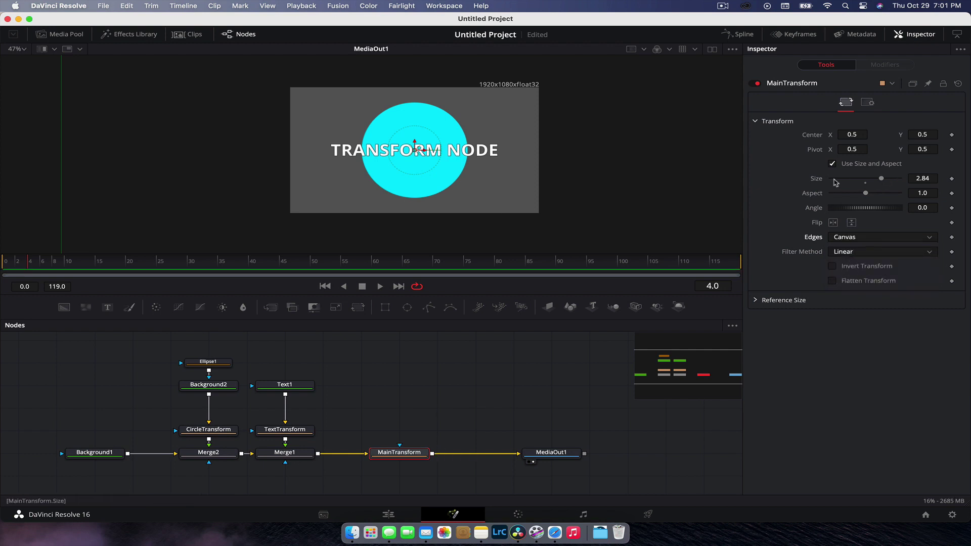
pyautogui.doubleClick(820, 180)
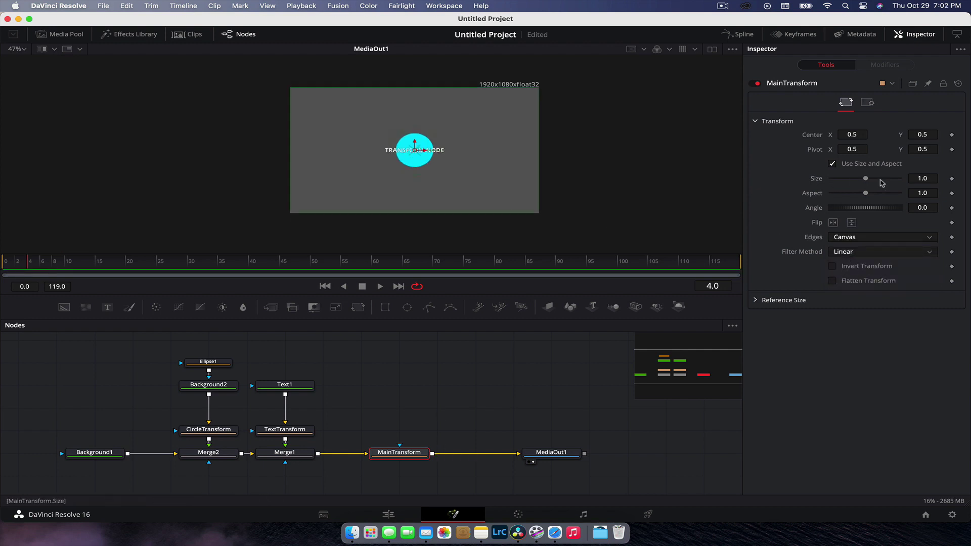
pyautogui.press('cmd+z')
pyautogui.click(397, 383)
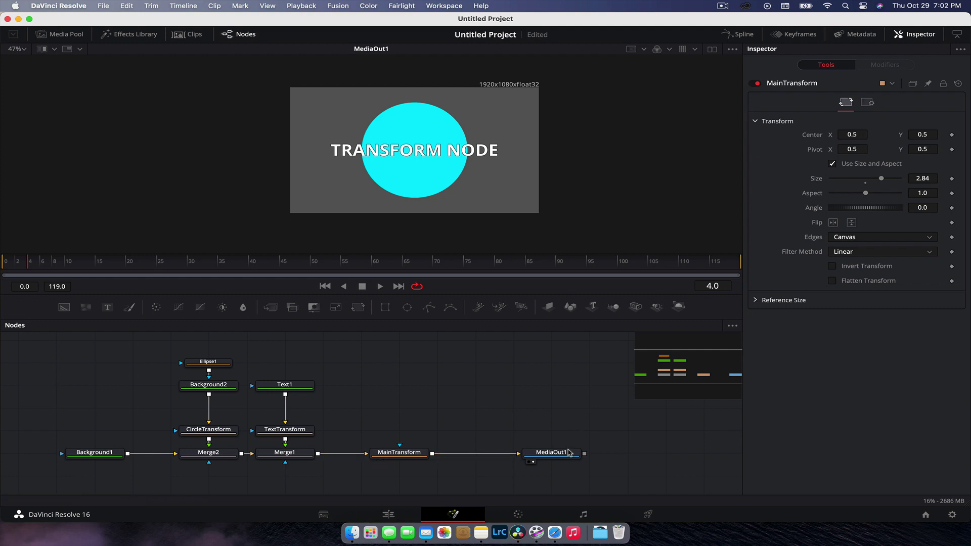
pyautogui.moveTo(570, 453); pyautogui.dragTo(646, 453)
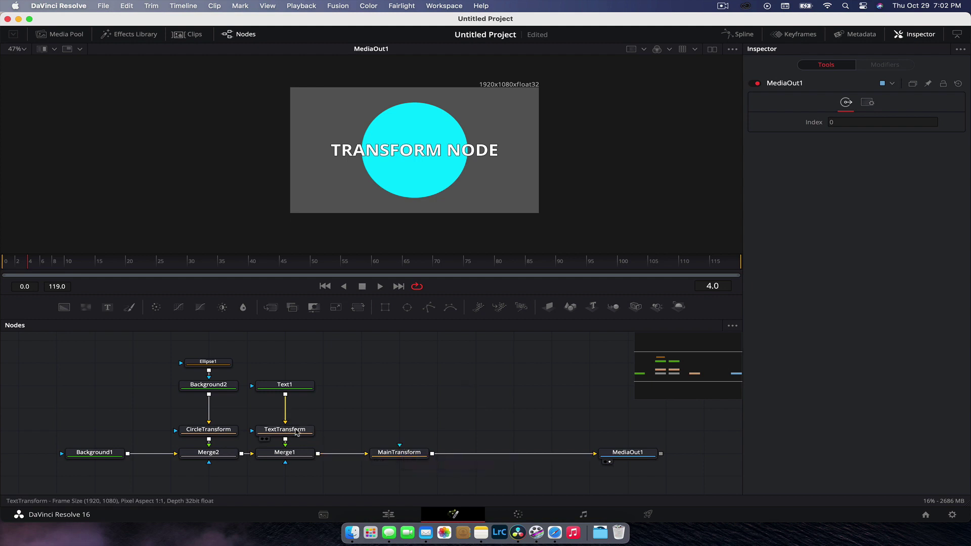
# Lower Ellipse1, Background2 and Text1 above their transforms, then shift MainTransform and MediaOut1 left
pyautogui.moveTo(326, 422); pyautogui.dragTo(197, 407)
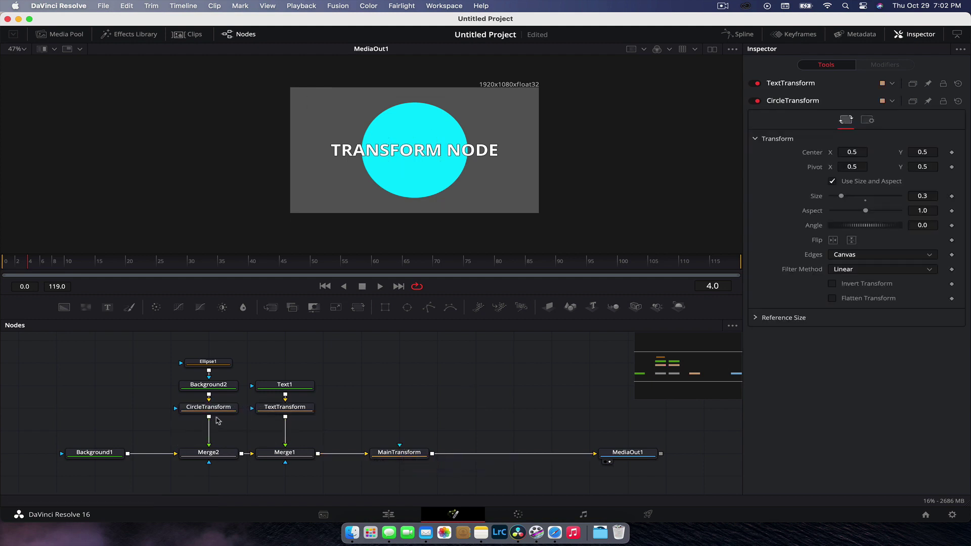
pyautogui.click(237, 412)
pyautogui.moveTo(324, 400); pyautogui.dragTo(191, 415)
pyautogui.press('super+z')
pyautogui.moveTo(150, 353); pyautogui.dragTo(306, 410)
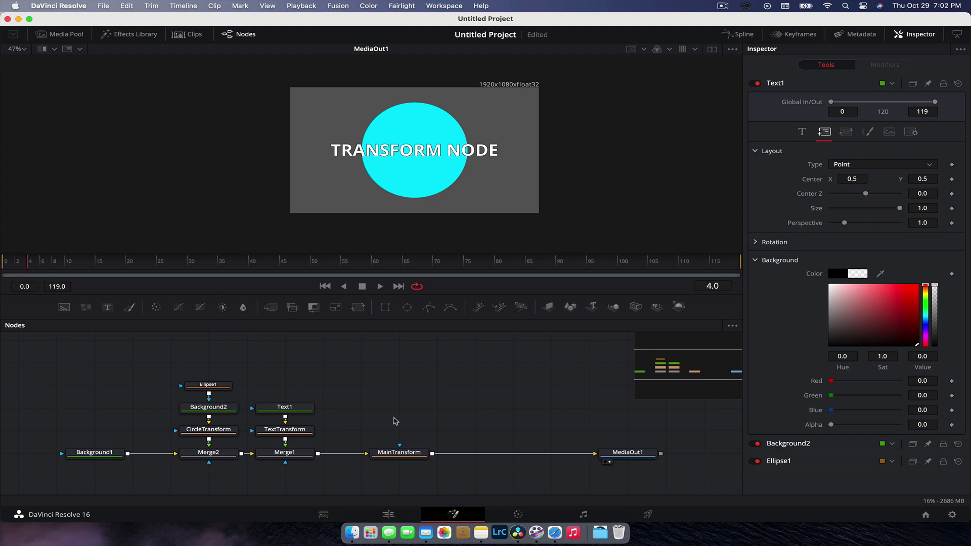
pyautogui.moveTo(673, 443); pyautogui.dragTo(346, 461)
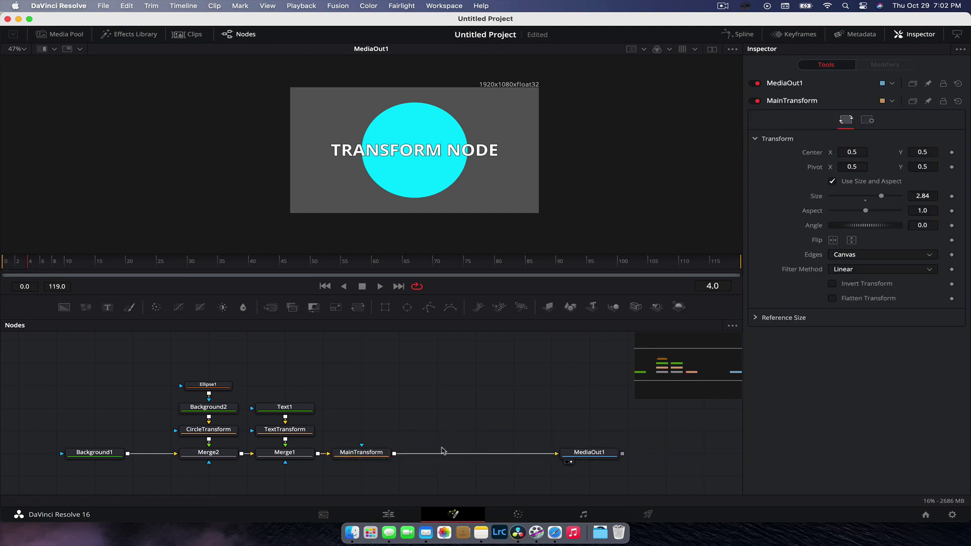